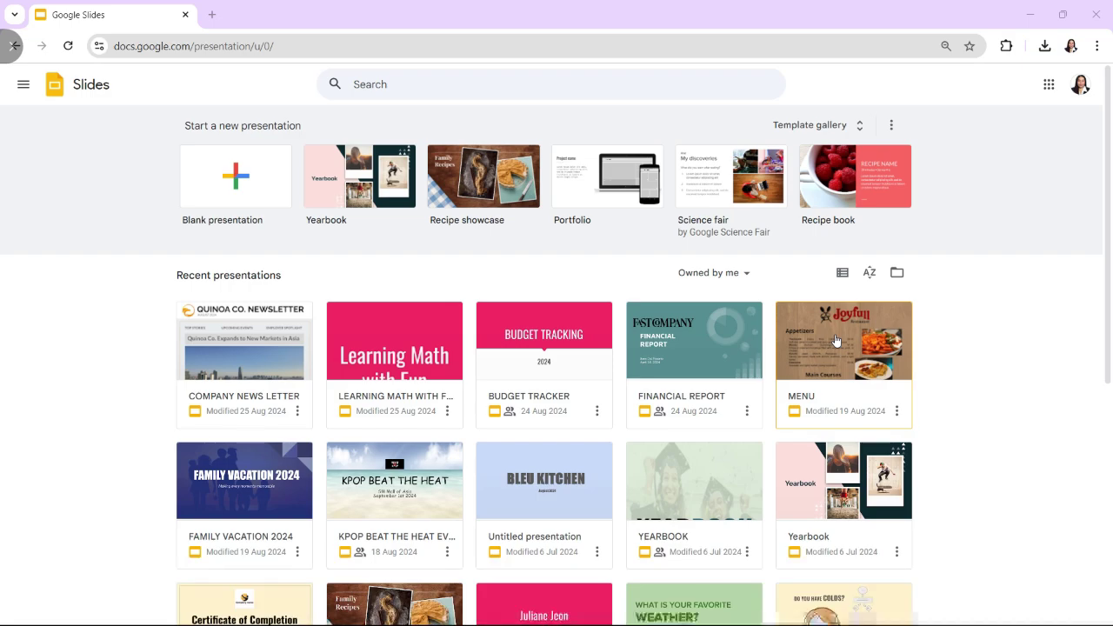
# Create a blank presentation and name it MARKETING STRATEGY.
pyautogui.click(252, 187)
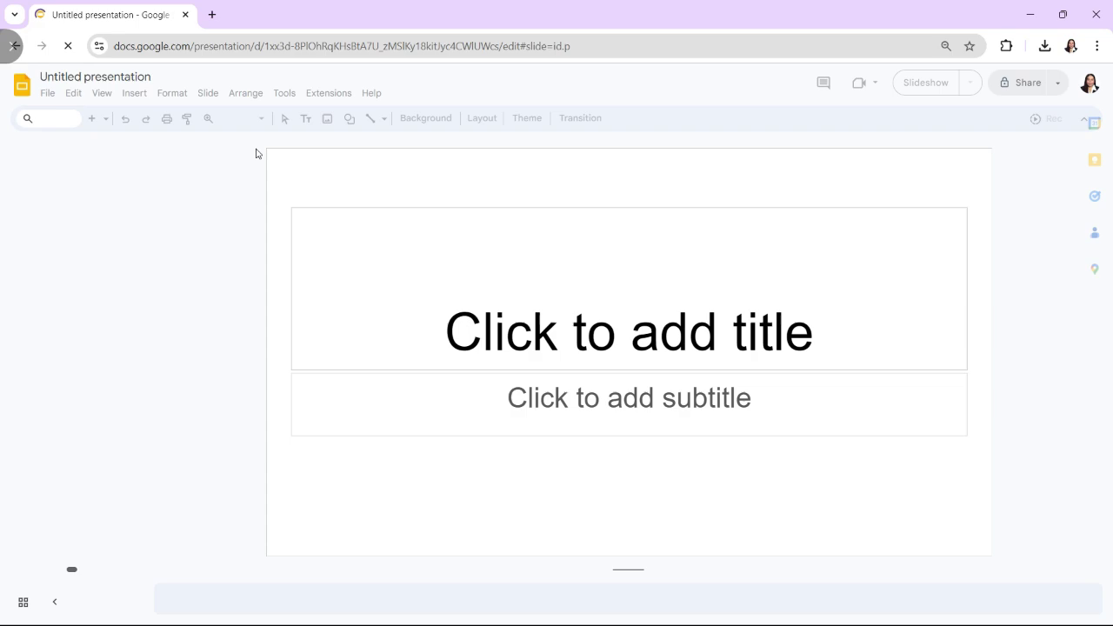
pyautogui.click(75, 76)
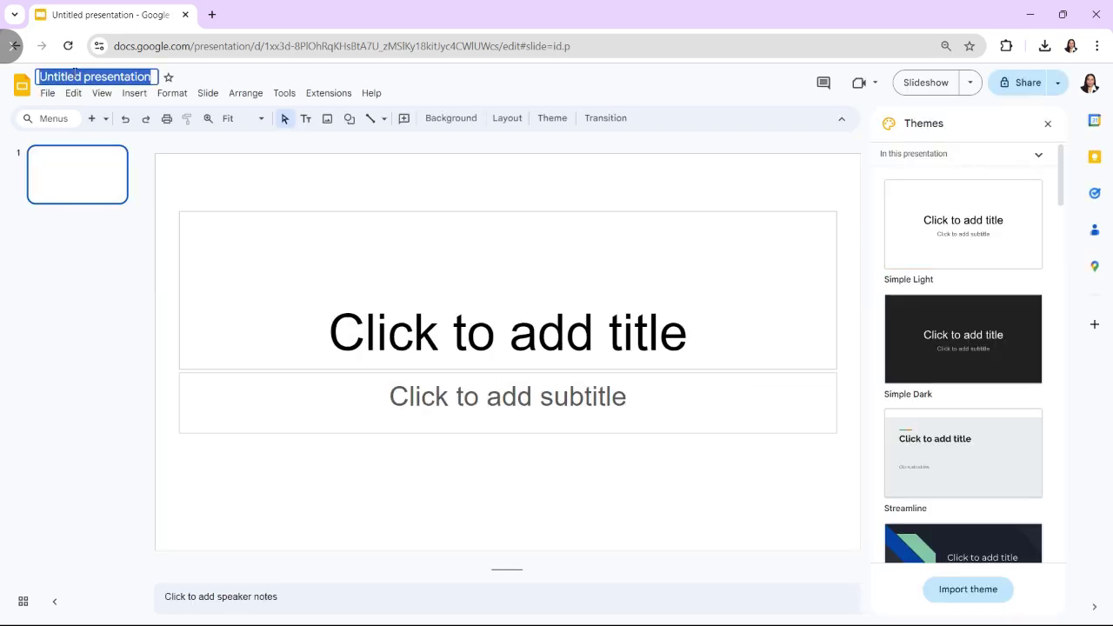
pyautogui.write('MARKETI')
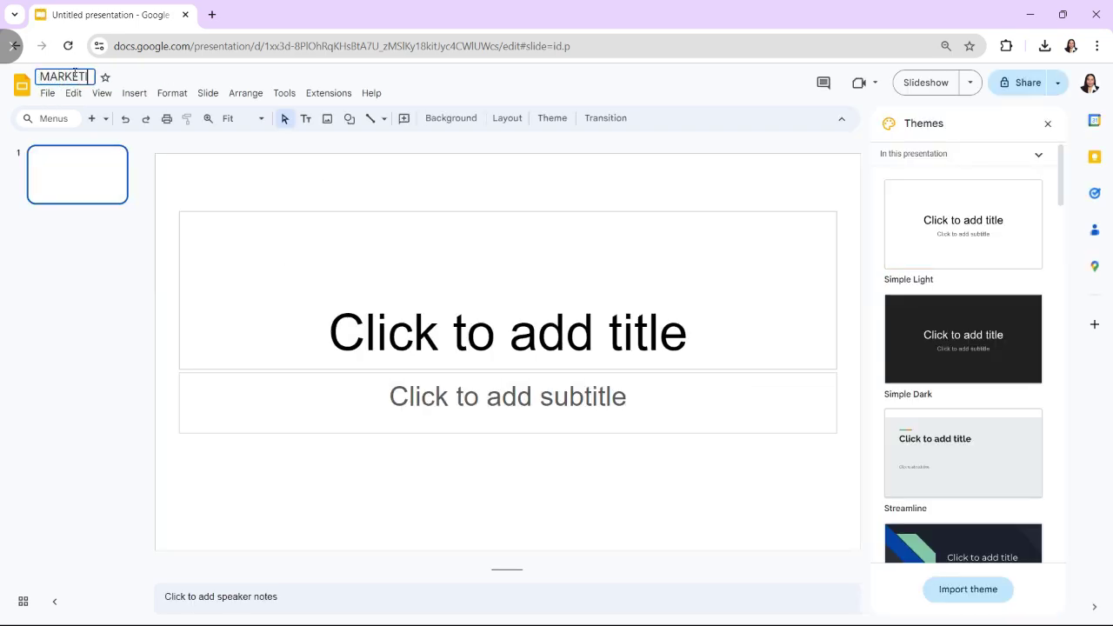
pyautogui.write('NG STRATEGY')
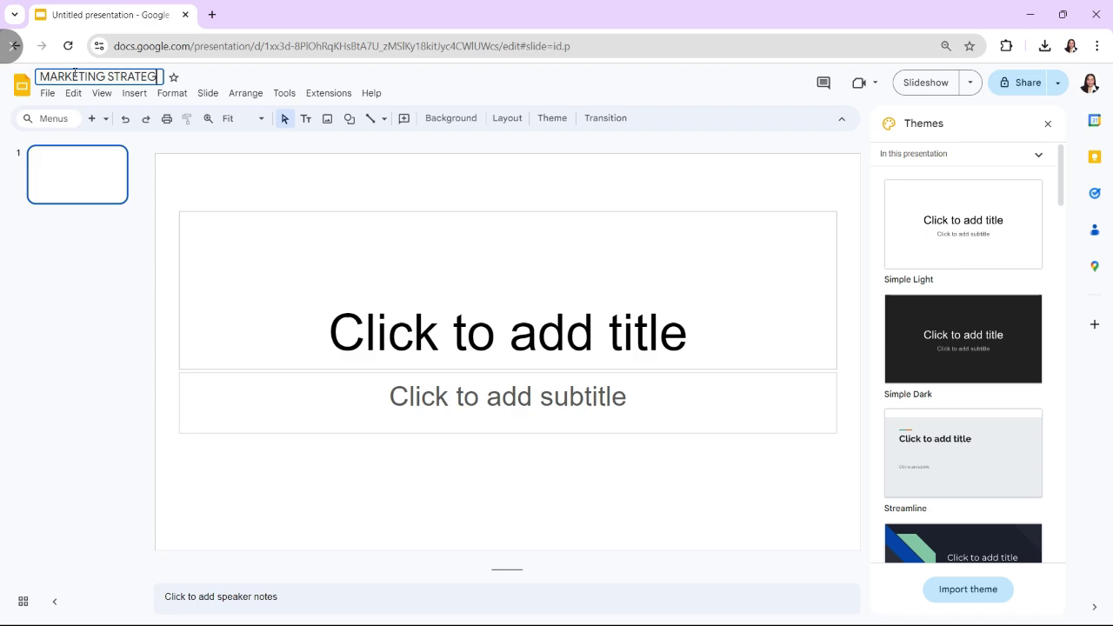
pyautogui.click(175, 236)
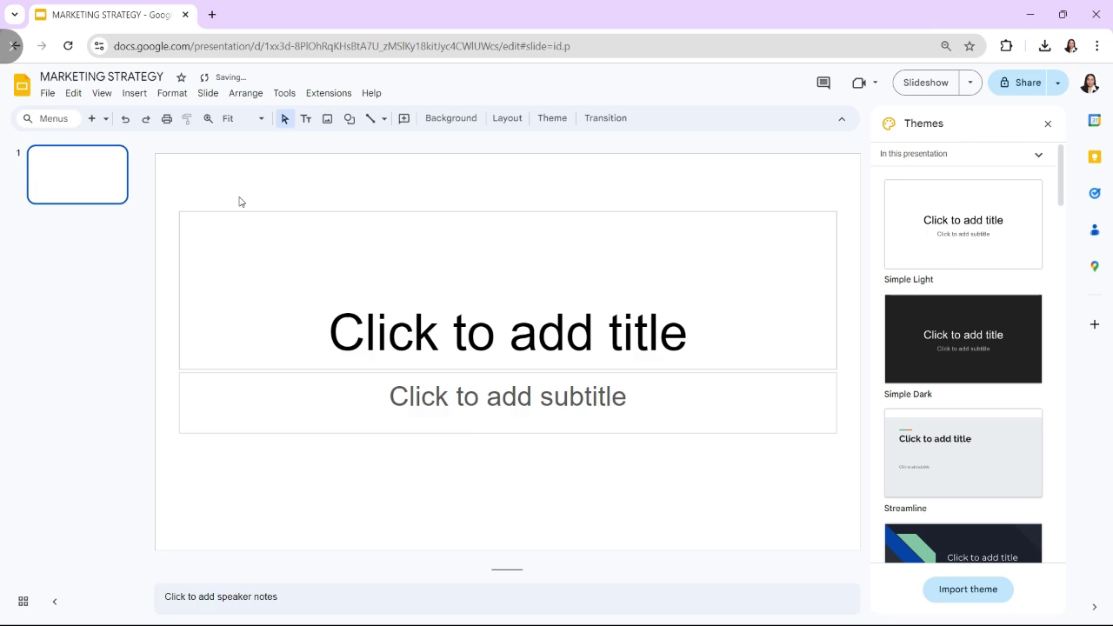
# Apply the Widescreen 16:9 page size to the presentation.
pyautogui.click(47, 93)
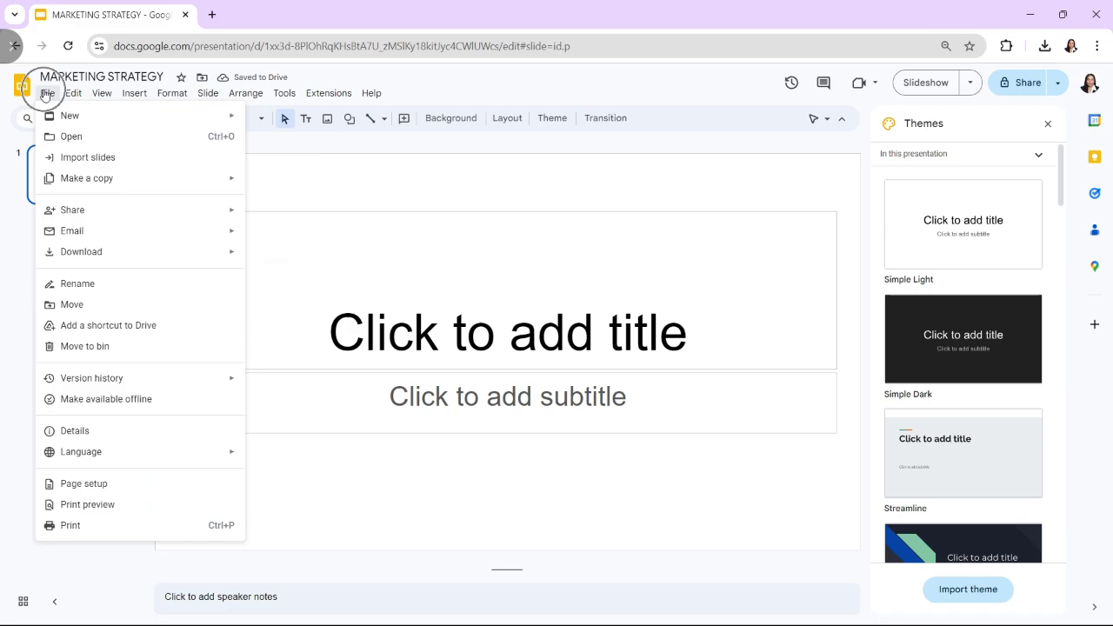
pyautogui.click(108, 485)
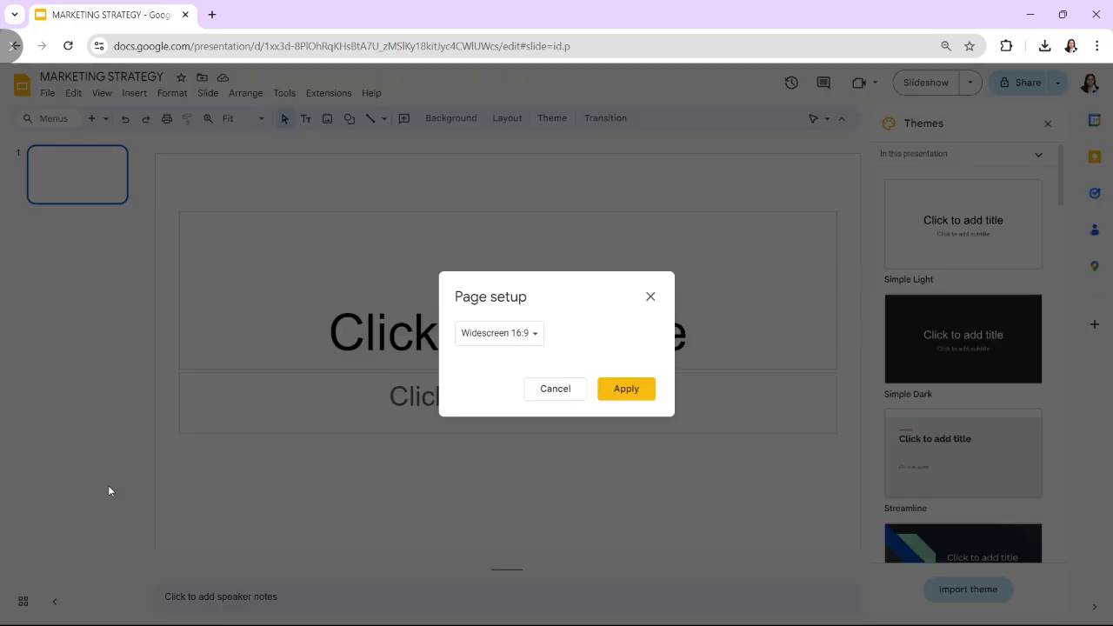
pyautogui.click(616, 391)
# Delete the title and subtitle placeholders from the first slide.
pyautogui.scroll(-3, 616, 393)
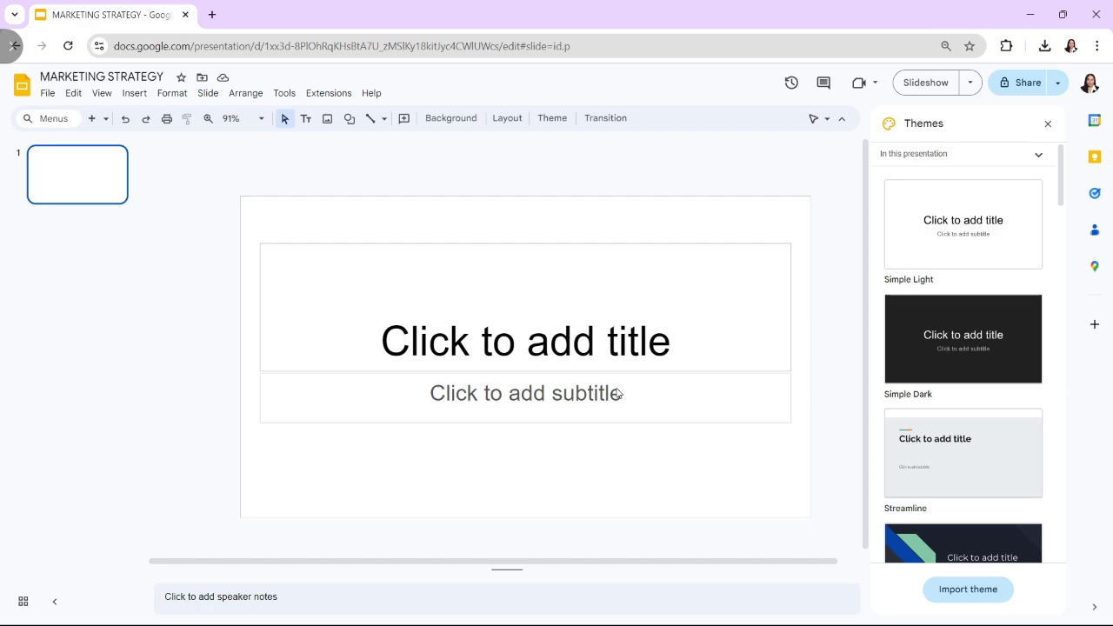
pyautogui.moveTo(788, 492); pyautogui.dragTo(411, 242)
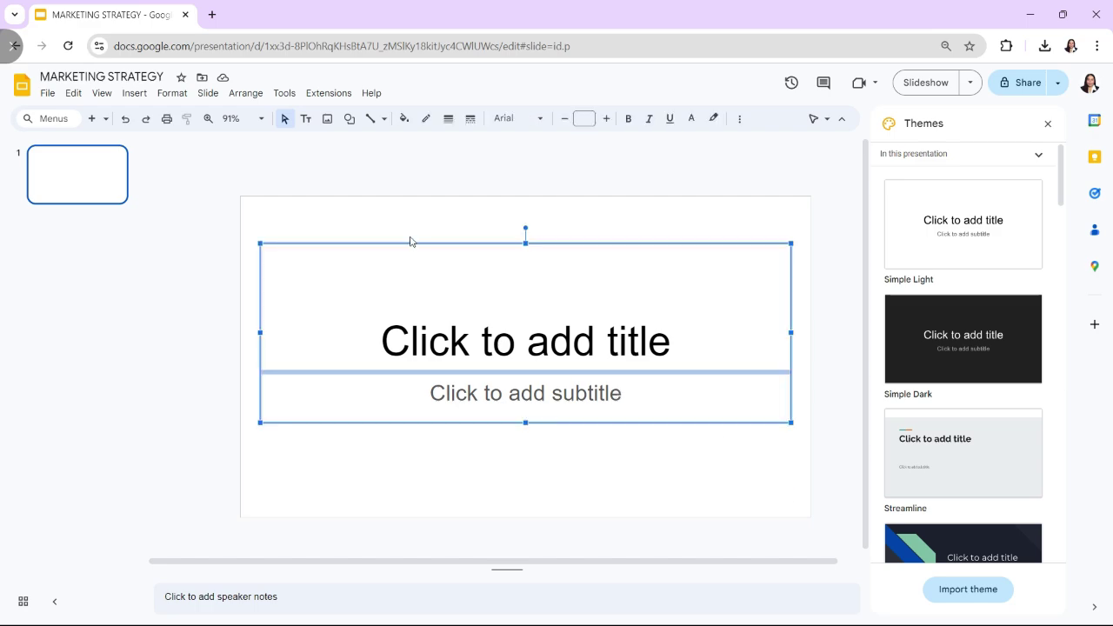
pyautogui.press('Delete')
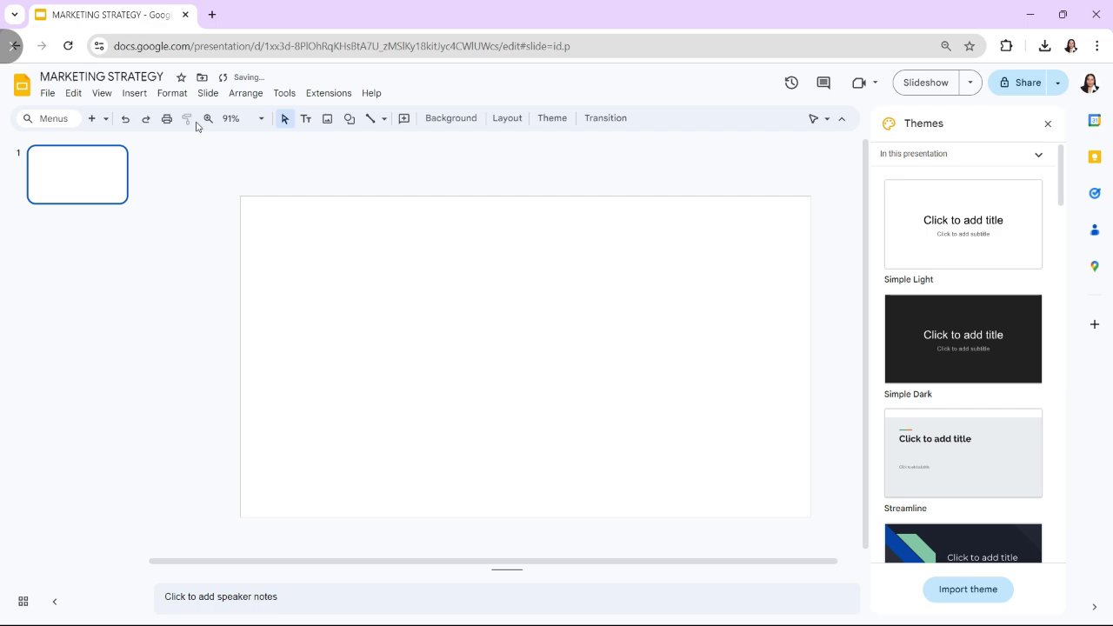
# Draw a small circle in the centre of the slide and label it MARKETING PLAN.
pyautogui.click(135, 93)
pyautogui.moveTo(182, 204)
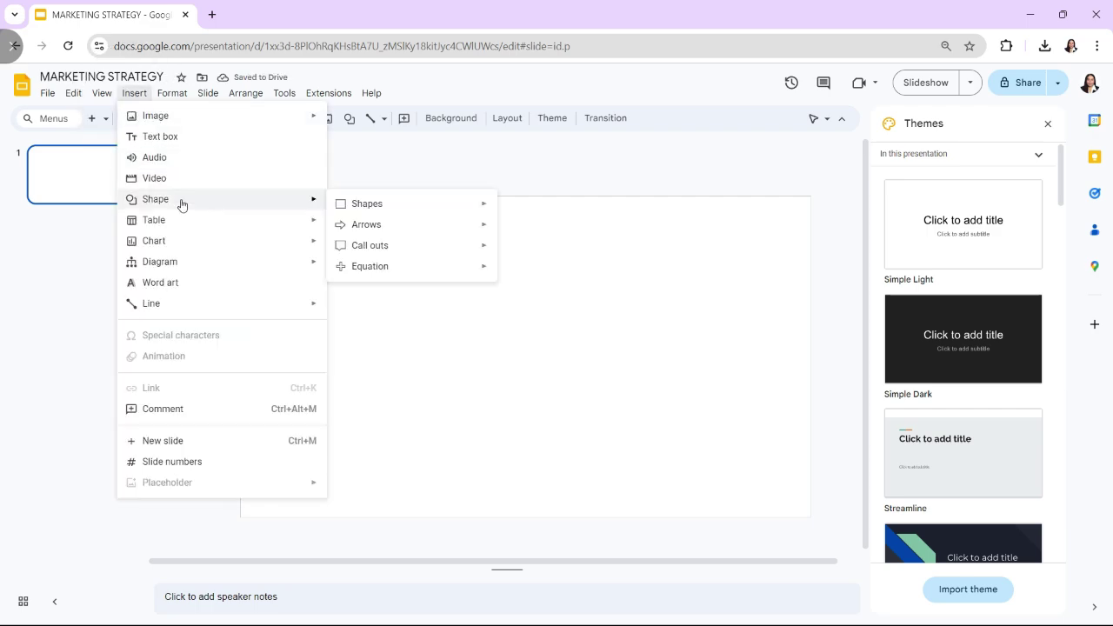
pyautogui.moveTo(380, 203)
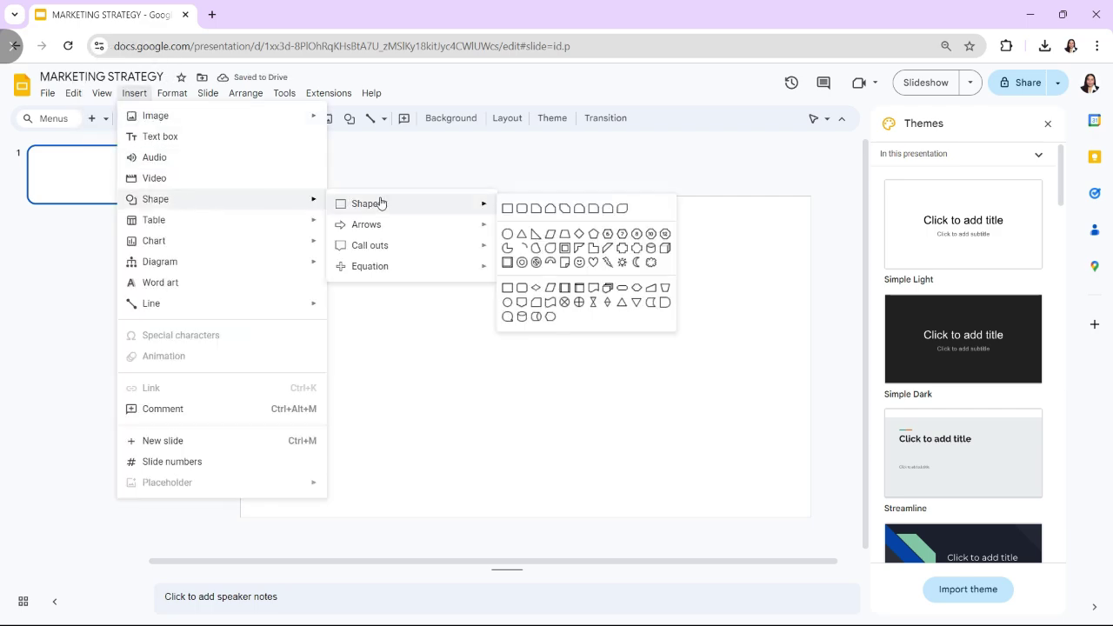
pyautogui.click(508, 233)
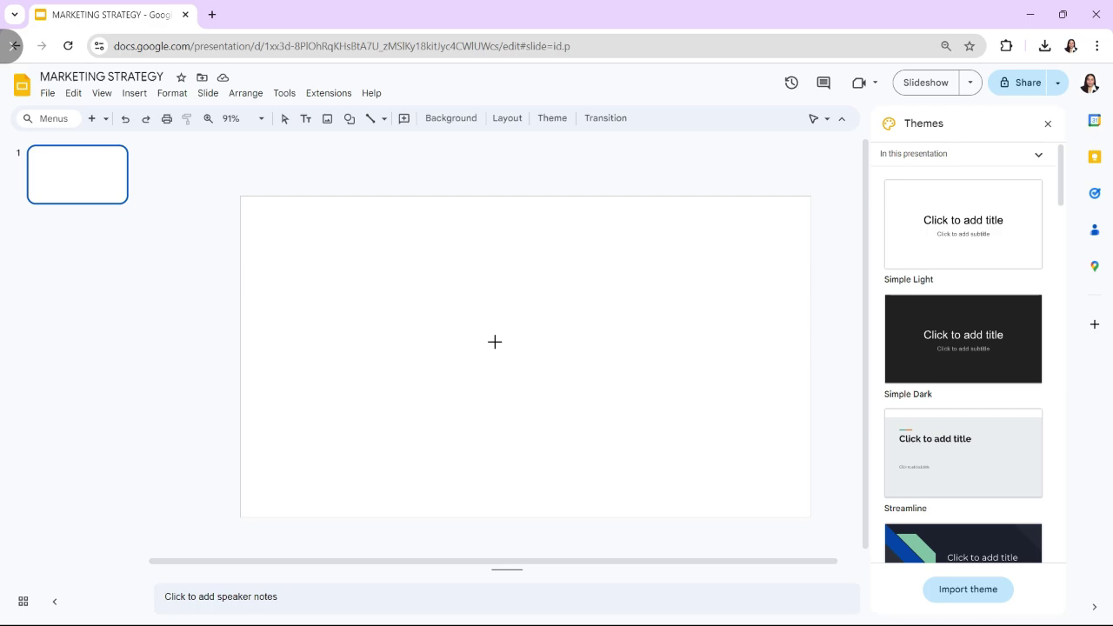
pyautogui.moveTo(497, 339); pyautogui.dragTo(549, 390)
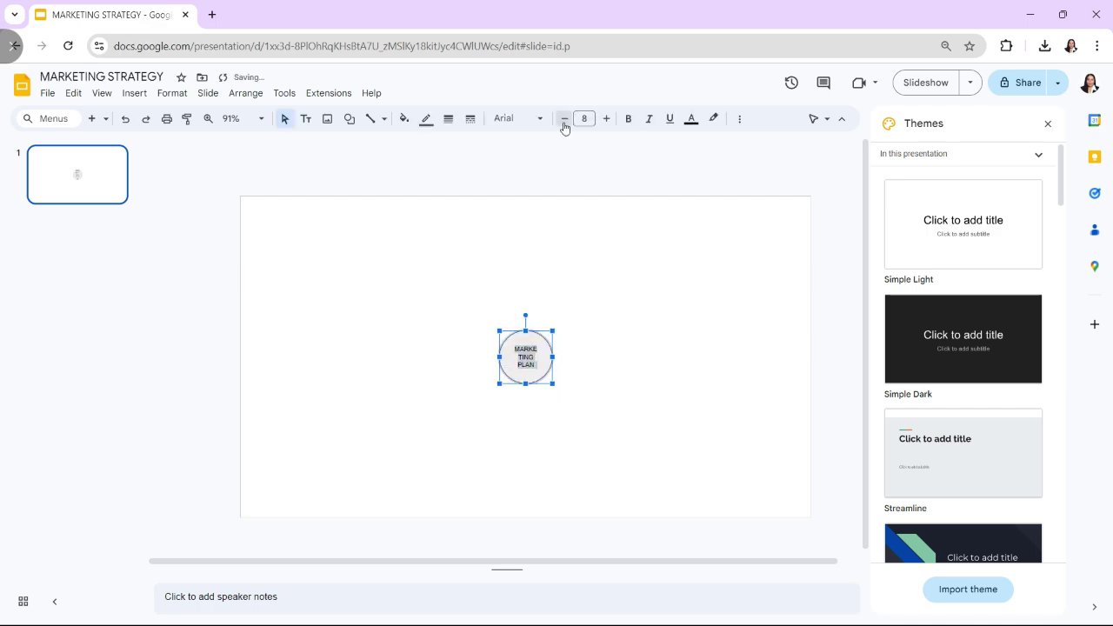
# Set the font size of the circle's MARKETING PLAN label to 5.
pyautogui.click(565, 119)
pyautogui.click(606, 119)
pyautogui.click(565, 119)
pyautogui.click(564, 119)
pyautogui.click(564, 119)
pyautogui.click(612, 373)
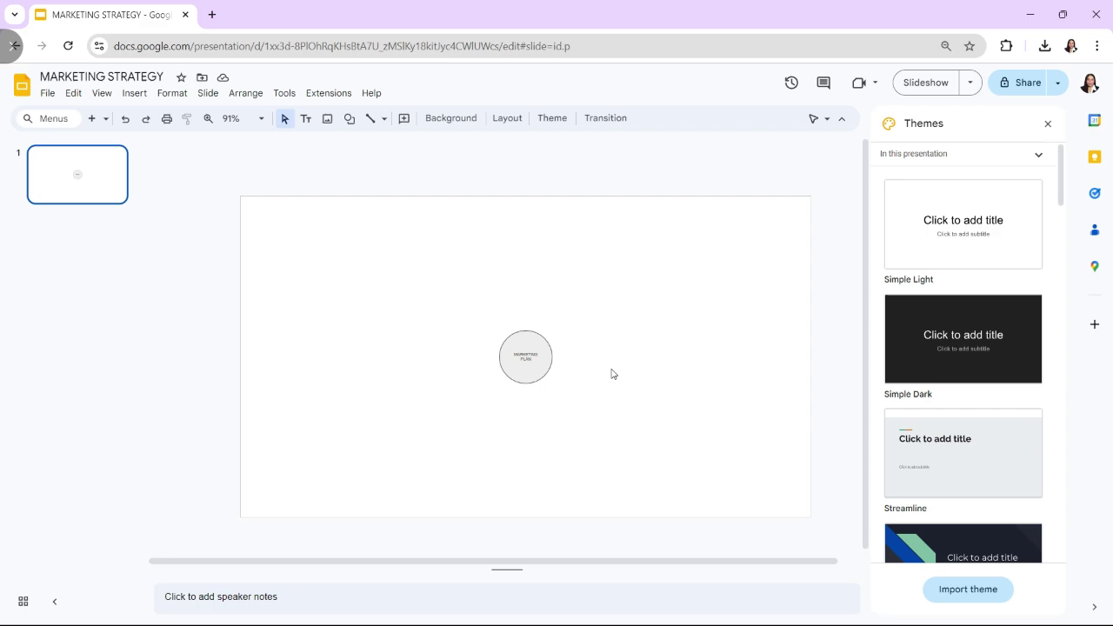
# Make the circle's label bold and white, and fill the circle with dark yellow-brown.
pyautogui.tripleClick(530, 354)
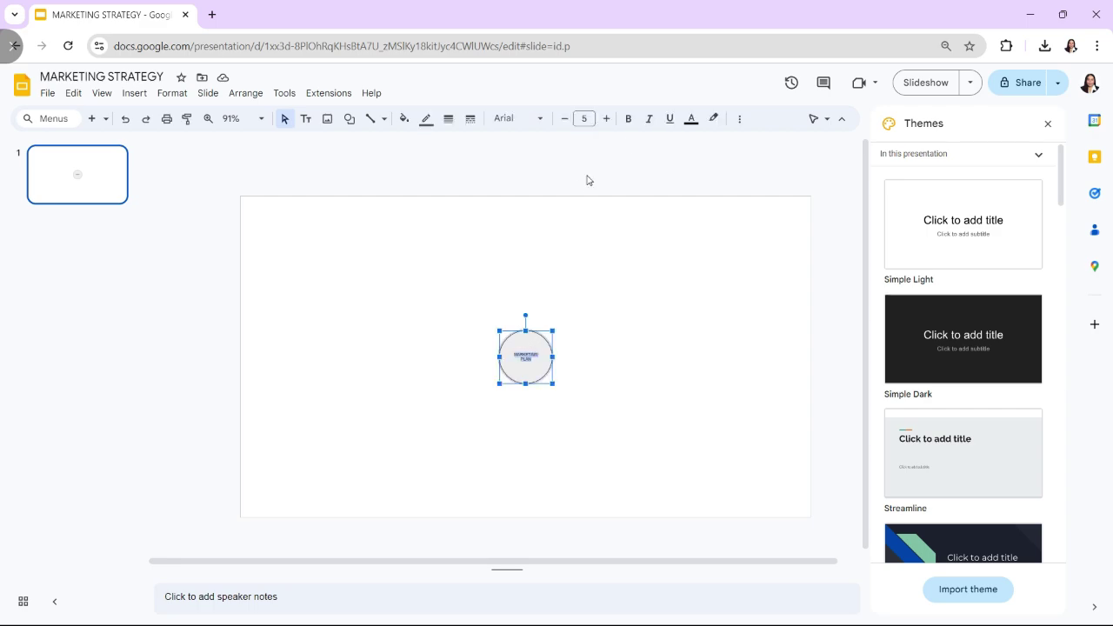
pyautogui.click(629, 120)
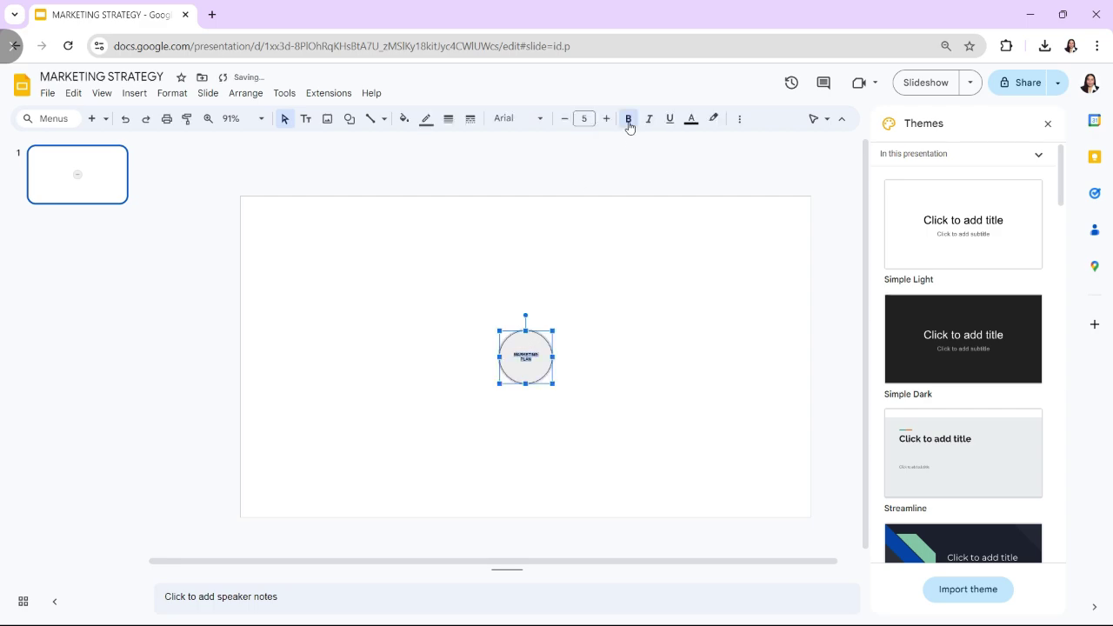
pyautogui.click(687, 124)
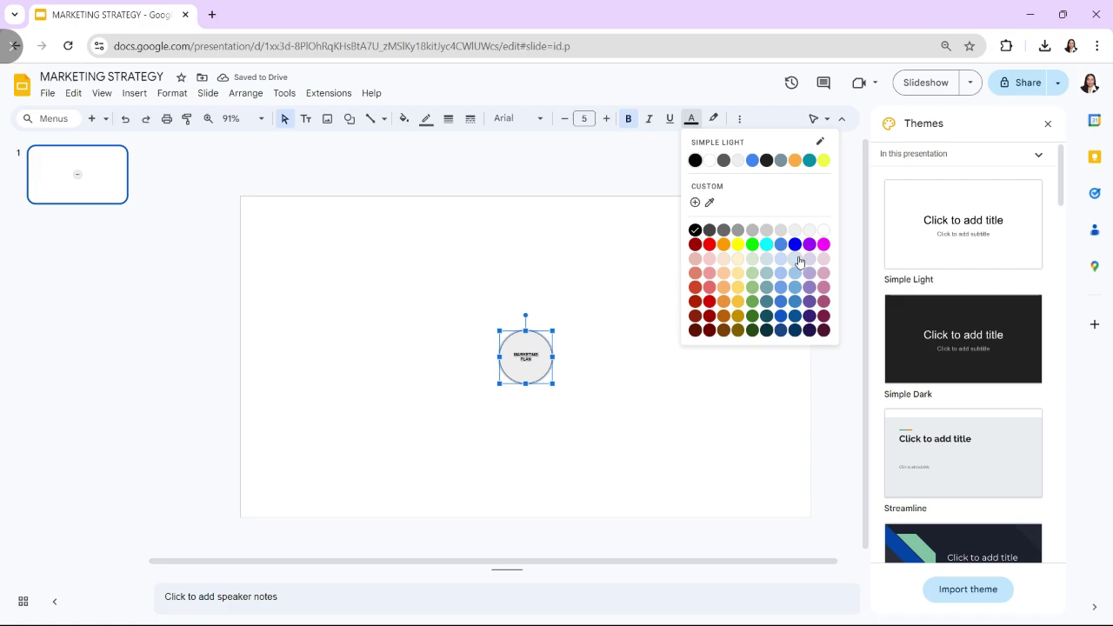
pyautogui.click(404, 118)
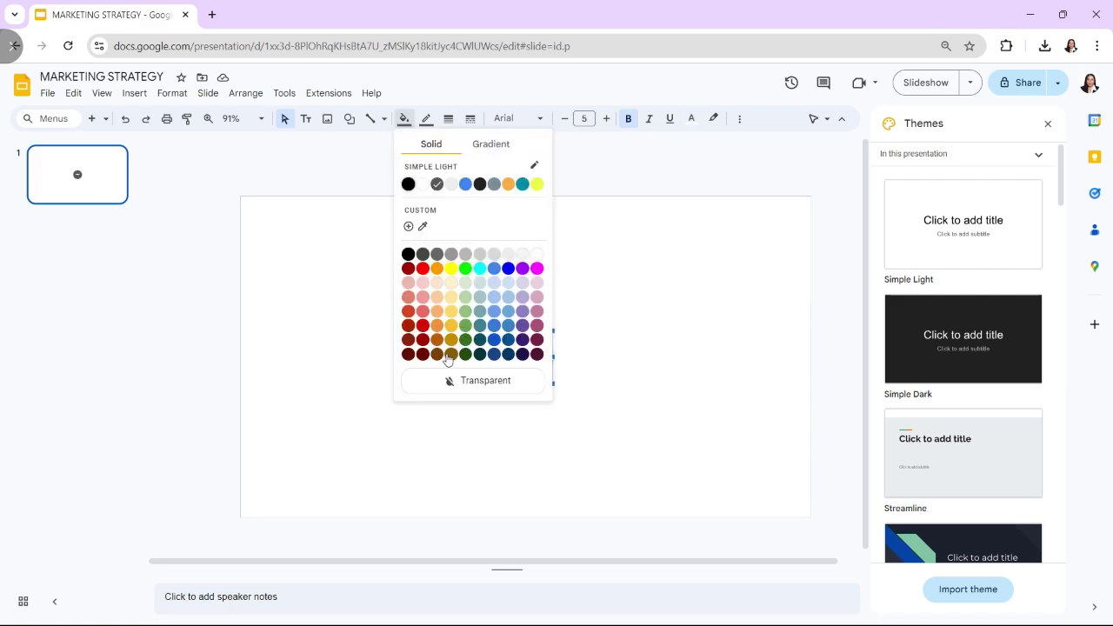
pyautogui.click(450, 355)
pyautogui.click(652, 358)
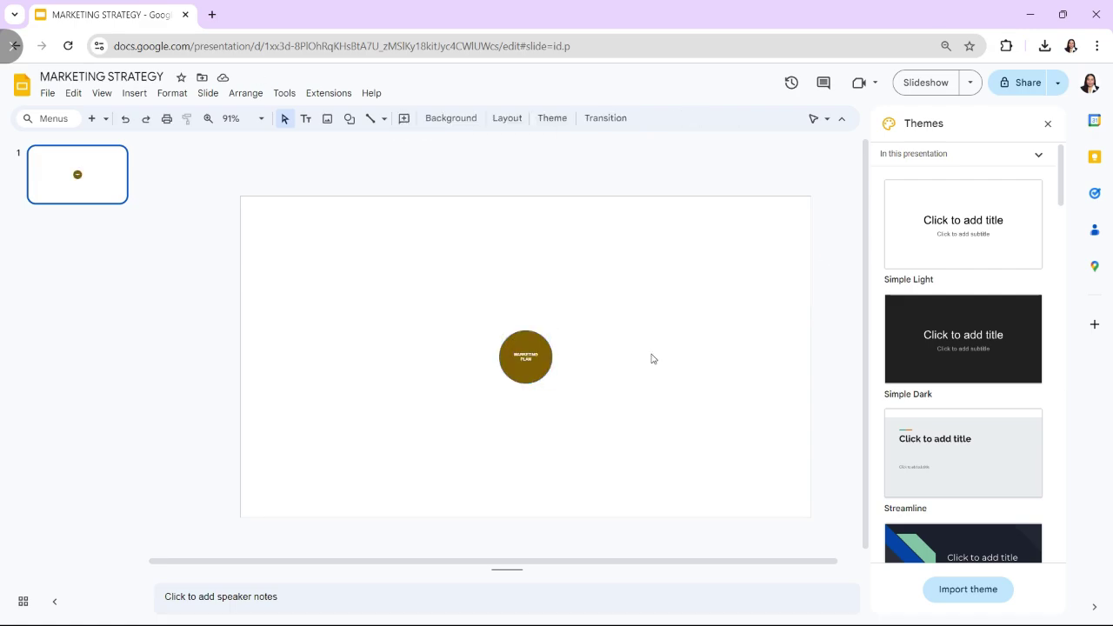
# Draw eight straight lines radiating outward from the edge of the central circle.
pyautogui.click(134, 94)
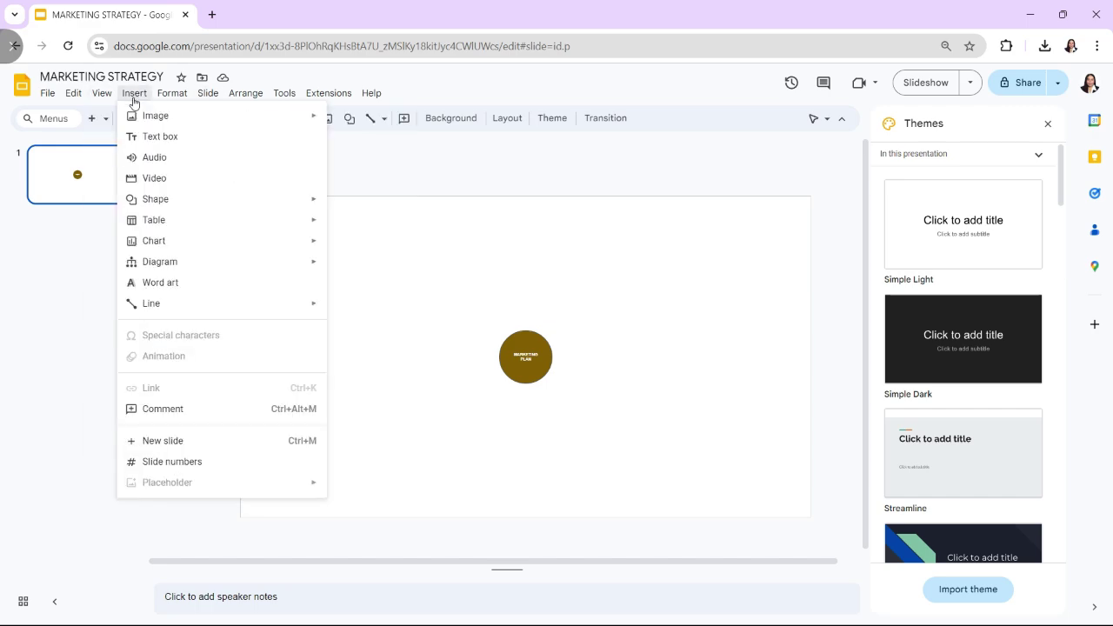
pyautogui.moveTo(209, 303)
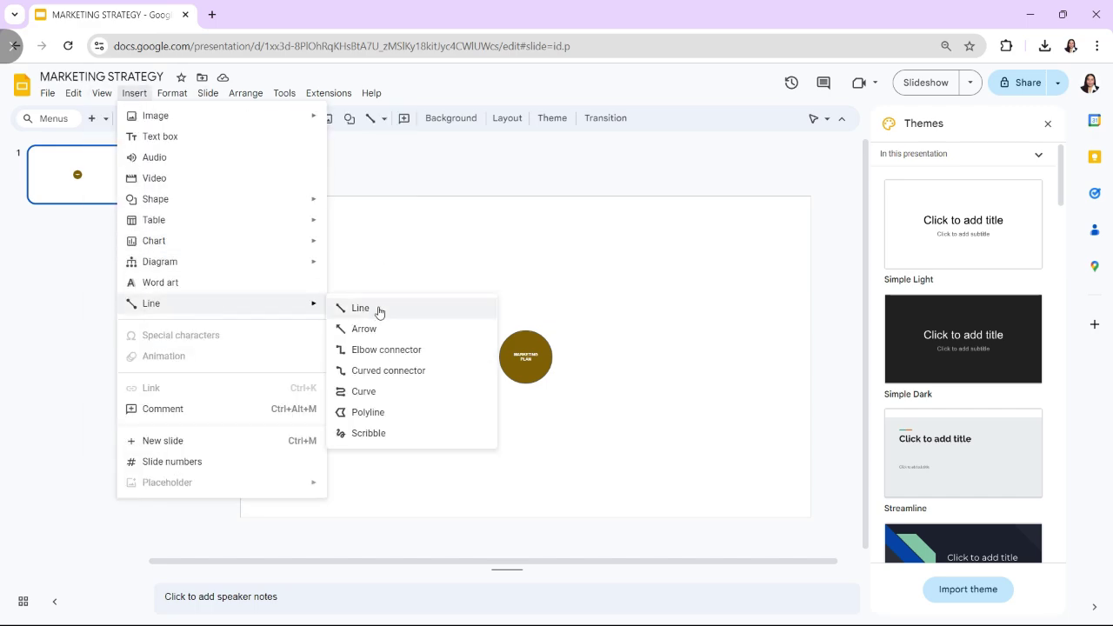
pyautogui.click(377, 307)
pyautogui.moveTo(552, 356); pyautogui.dragTo(573, 325)
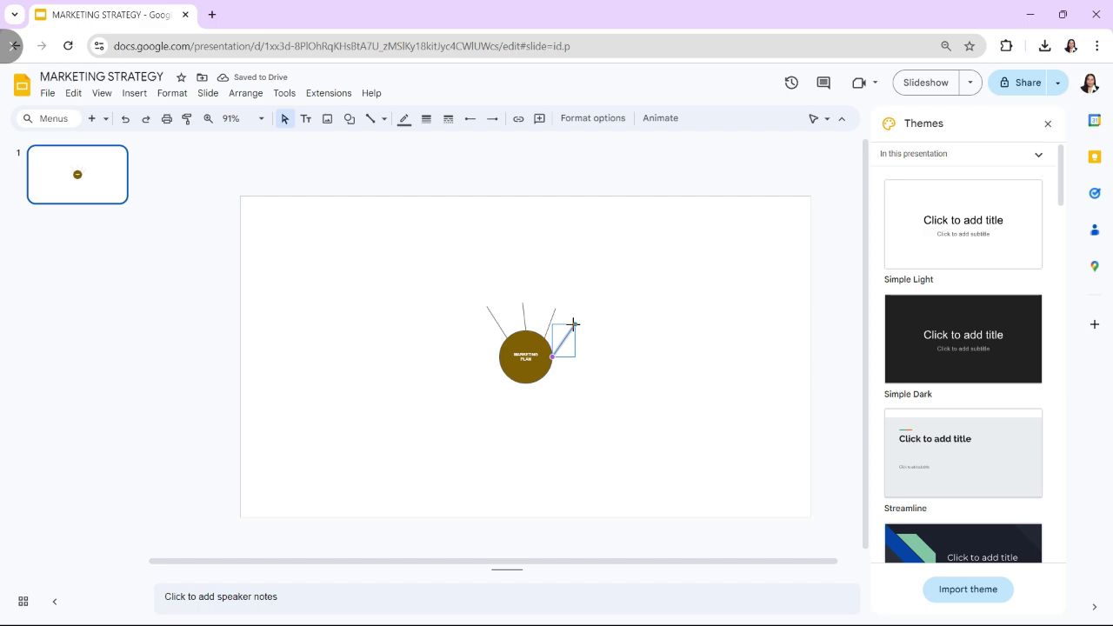
pyautogui.click(548, 395)
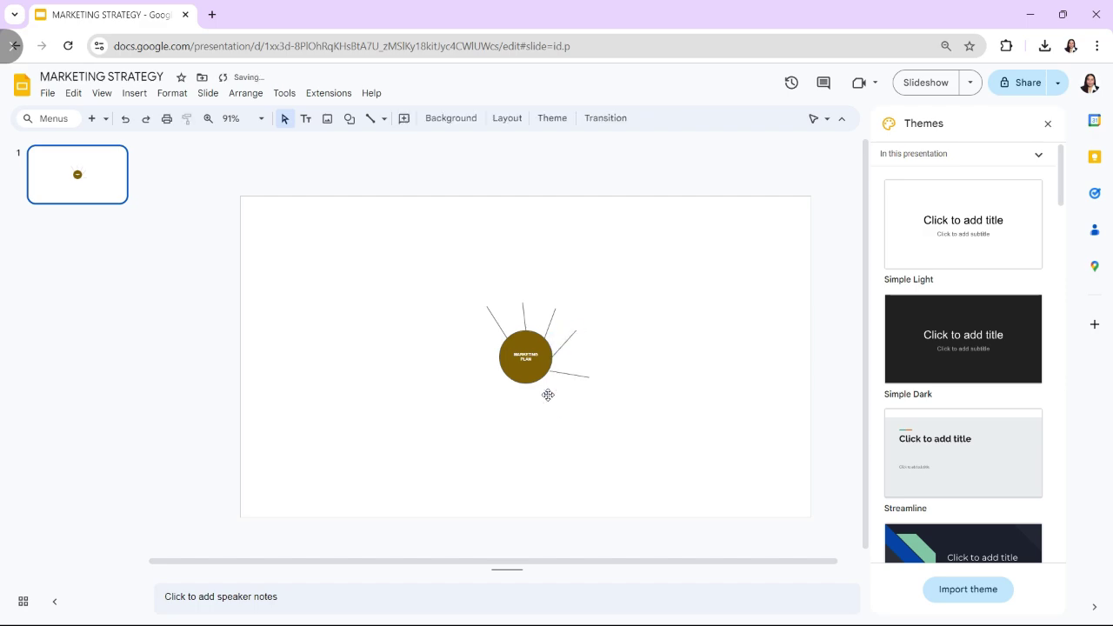
pyautogui.moveTo(500, 357); pyautogui.dragTo(459, 357)
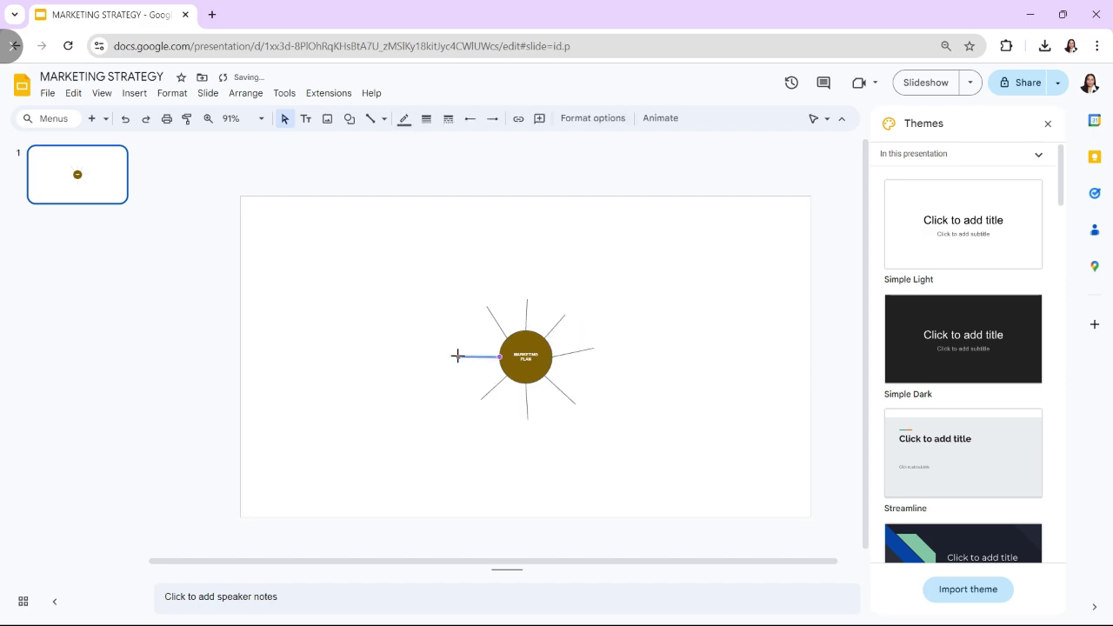
pyautogui.click(478, 390)
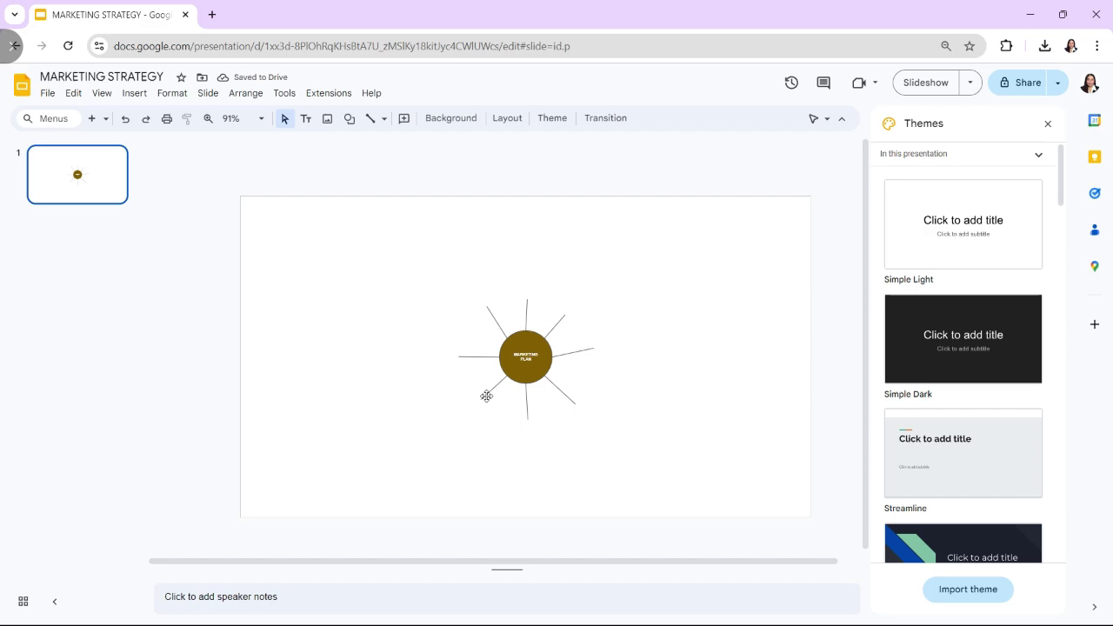
# Insert a pentagon and place it centred at the outer end of the line above the circle.
pyautogui.click(134, 93)
pyautogui.moveTo(218, 199)
pyautogui.moveTo(381, 209)
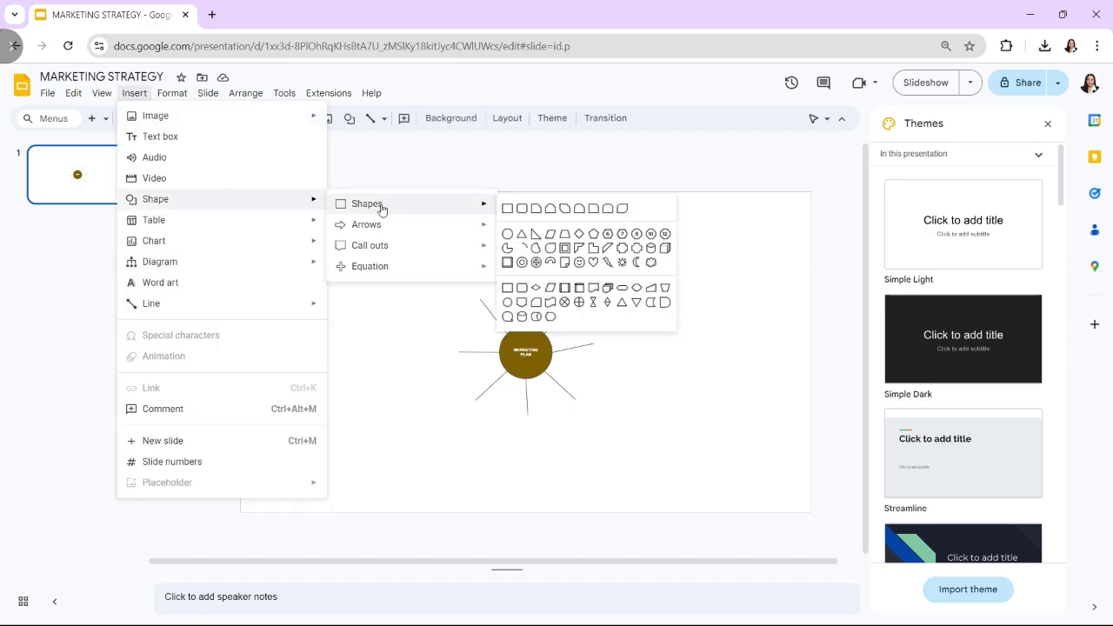
pyautogui.click(593, 234)
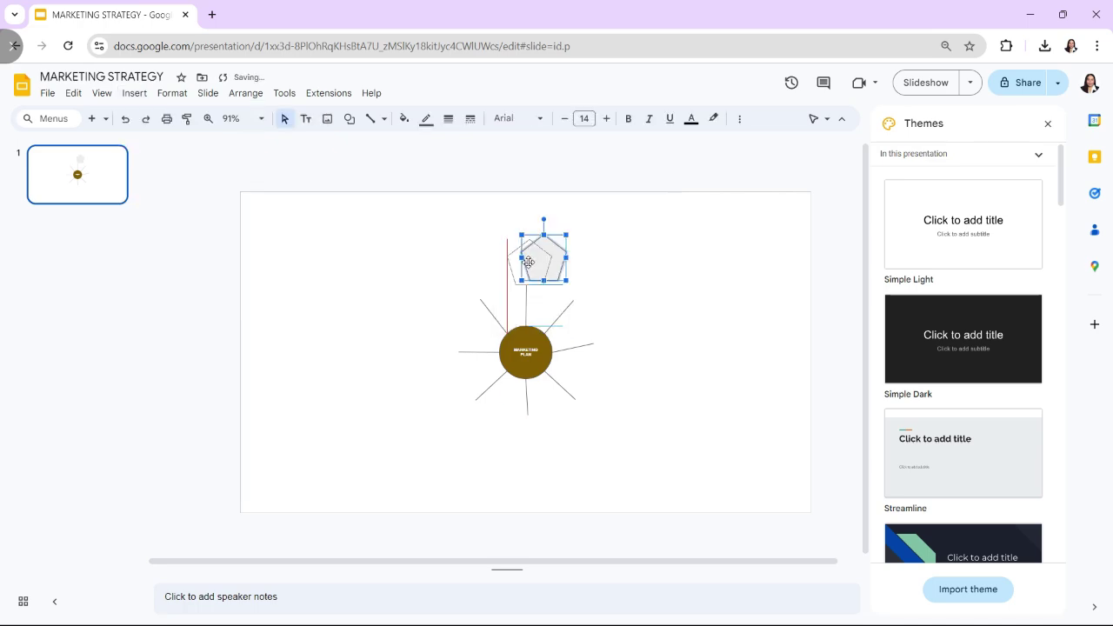
pyautogui.moveTo(539, 263); pyautogui.dragTo(527, 263)
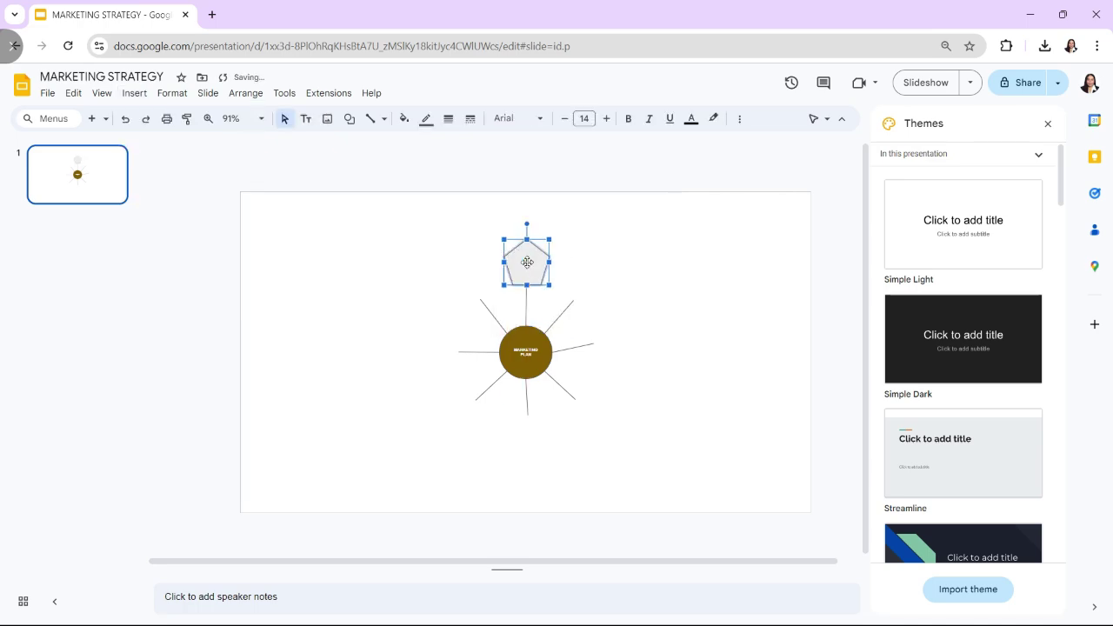
# Duplicate the pentagon and place rotated copies at the outer ends of the other seven lines.
pyautogui.click(603, 268)
pyautogui.click(607, 410)
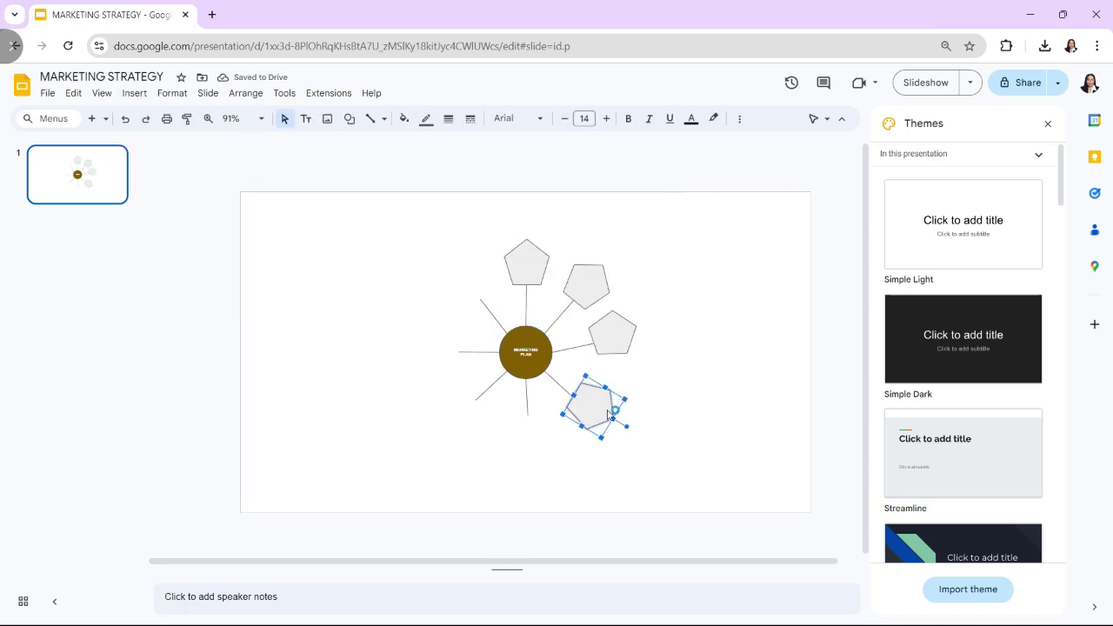
pyautogui.hotkey('ctrl', 'd')
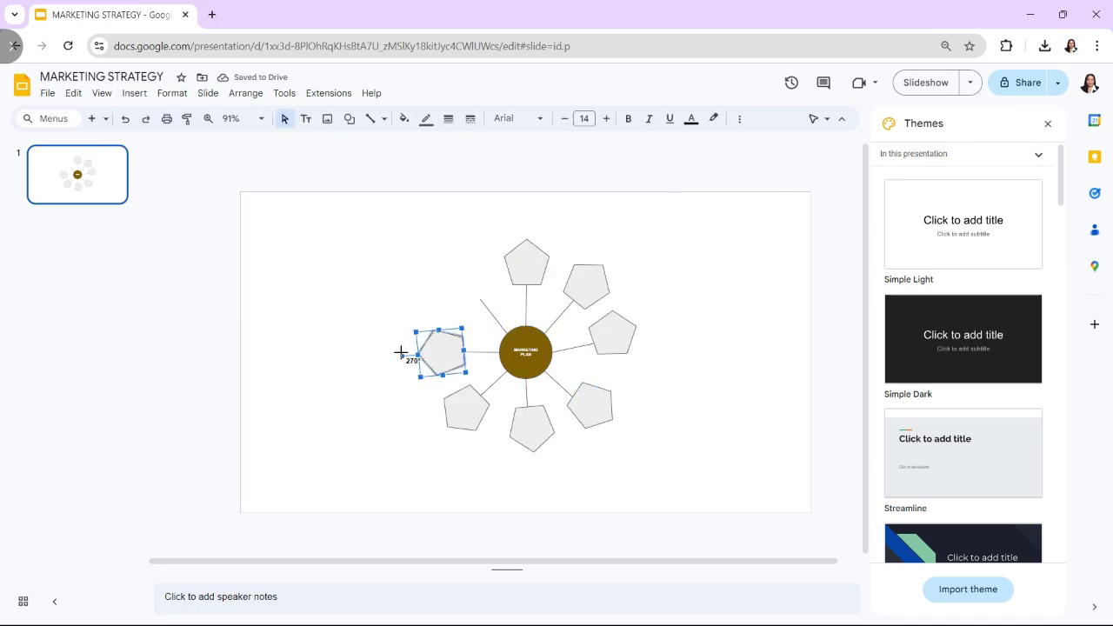
pyautogui.moveTo(400, 354); pyautogui.dragTo(402, 351)
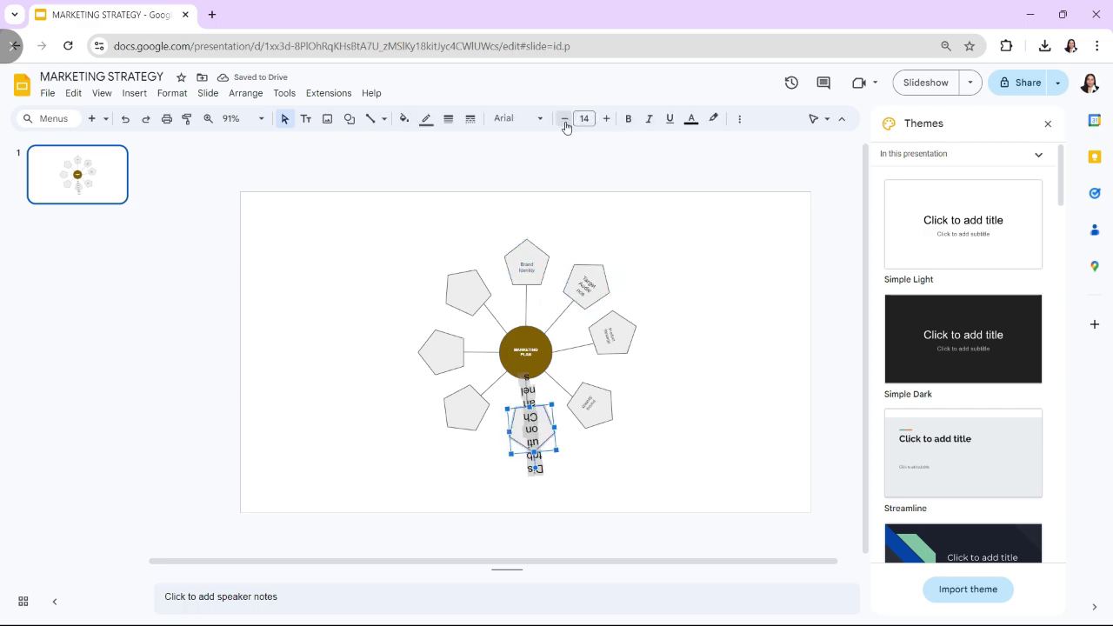
# Label the pentagon below the circle Distribution Channels and the one left of it Customer Engagement, reducing the text size to fit.
pyautogui.click(565, 119)
pyautogui.click(564, 119)
pyautogui.click(565, 119)
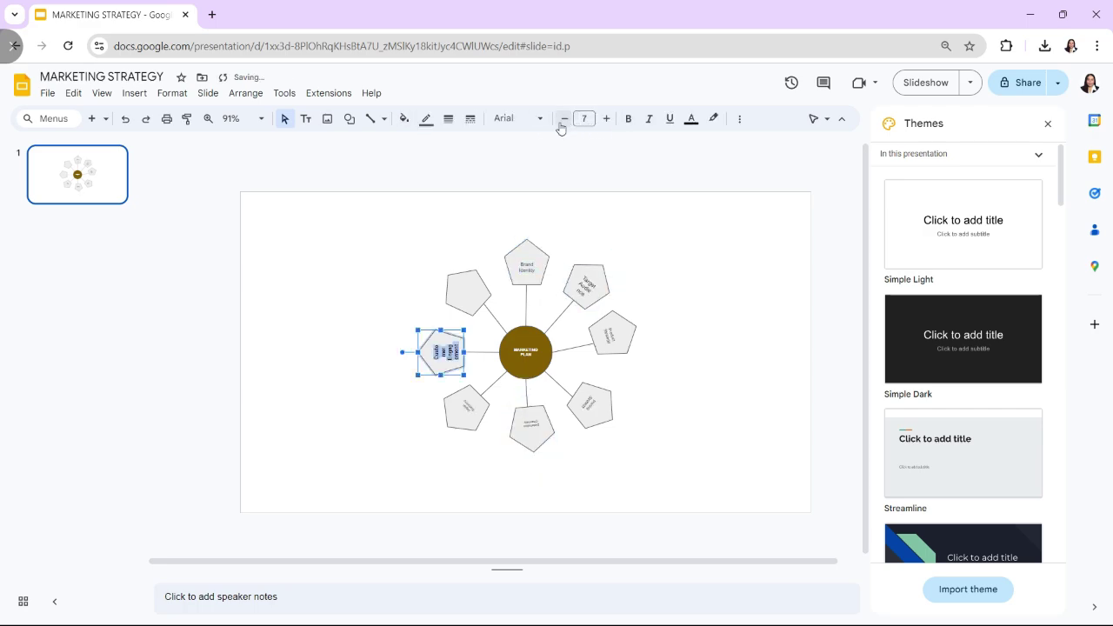
pyautogui.click(563, 119)
pyautogui.click(564, 119)
pyautogui.click(563, 120)
# Fill the pentagons with light cream and place a rounded pill shape on a grey slide background, above the upper-left pentagon.
pyautogui.click(527, 259)
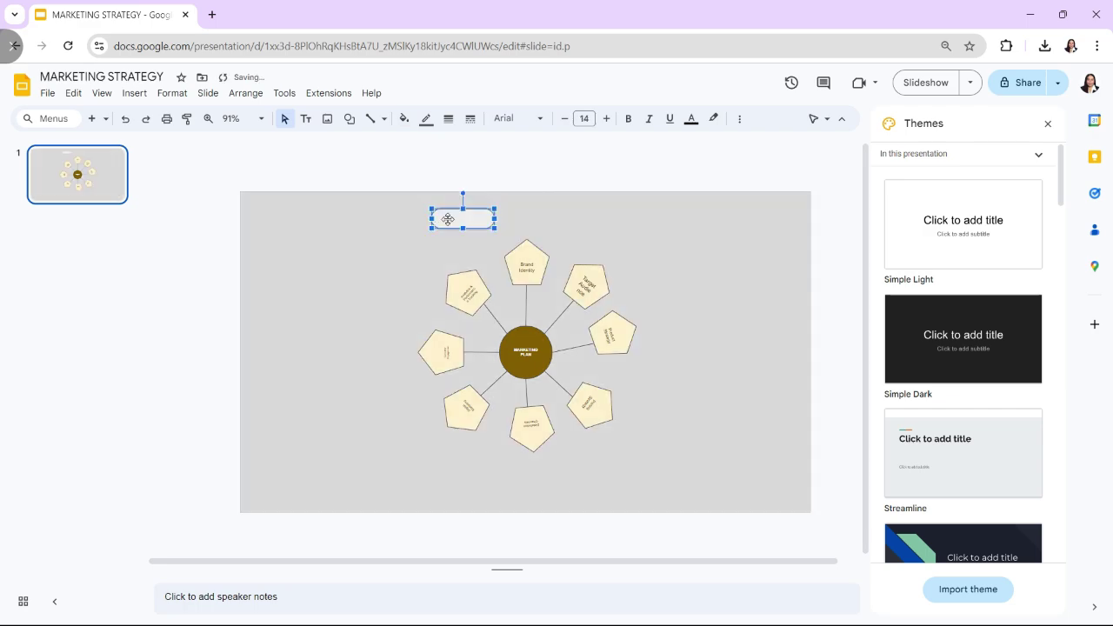
pyautogui.click(529, 220)
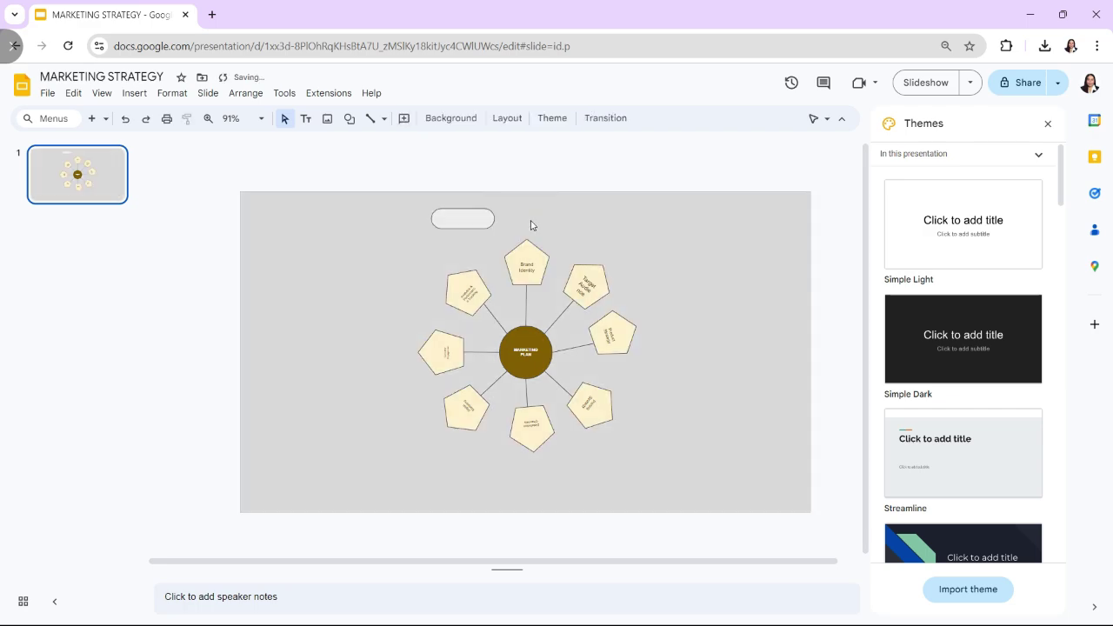
# Fill the pentagons around the circle with graded shades, from light yellow through gold, dark brown and orange to pale peach at the top.
pyautogui.click(521, 268)
pyautogui.click(450, 301)
pyautogui.click(404, 119)
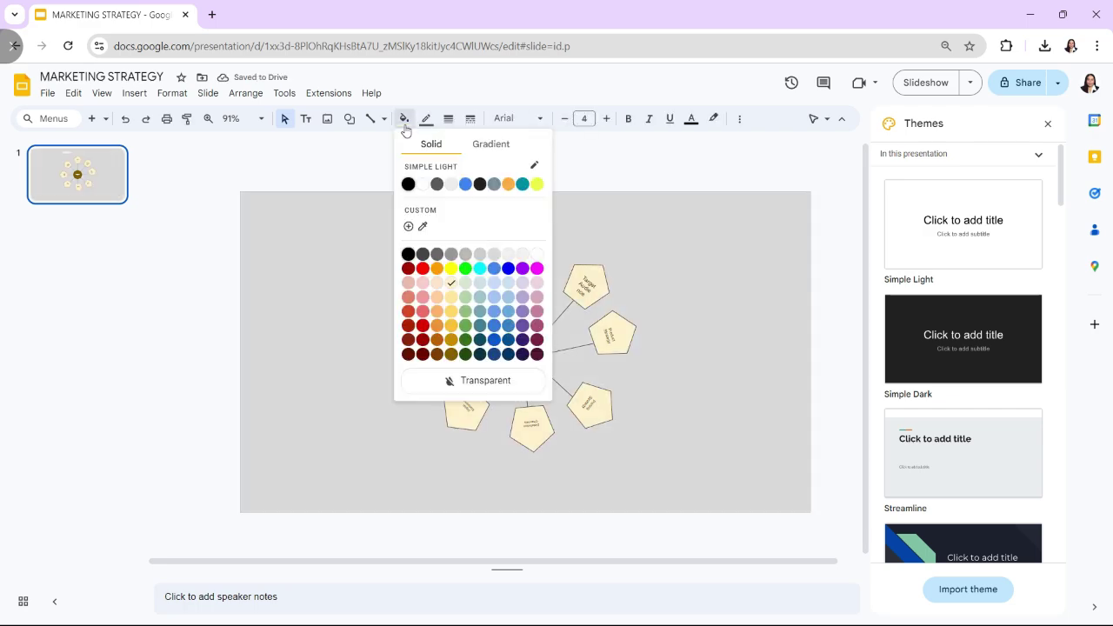
pyautogui.click(451, 297)
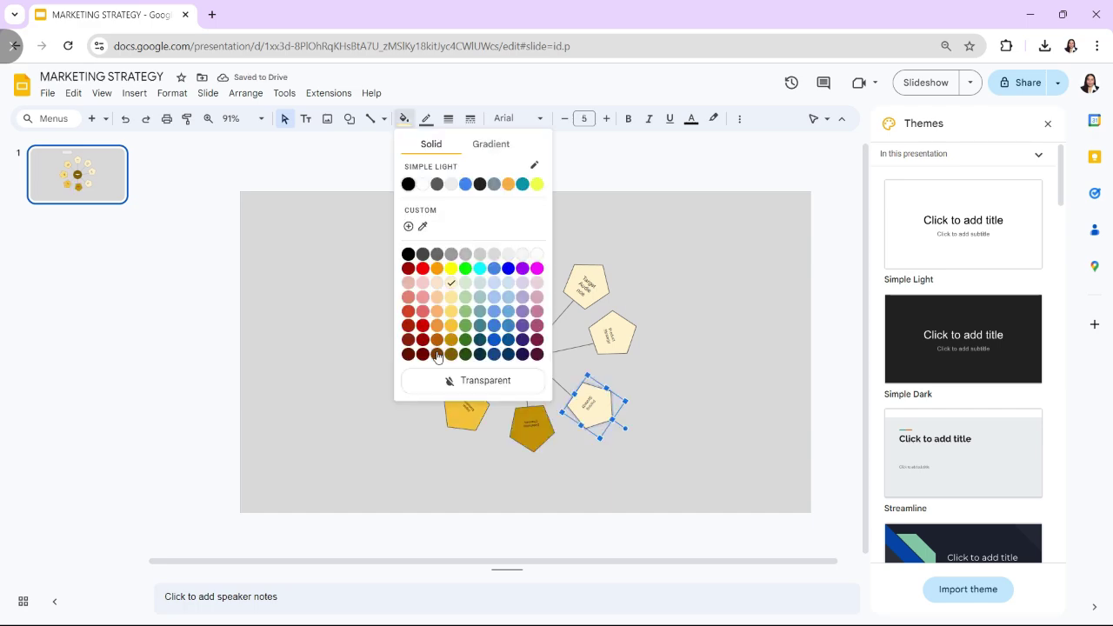
pyautogui.click(436, 353)
pyautogui.click(588, 285)
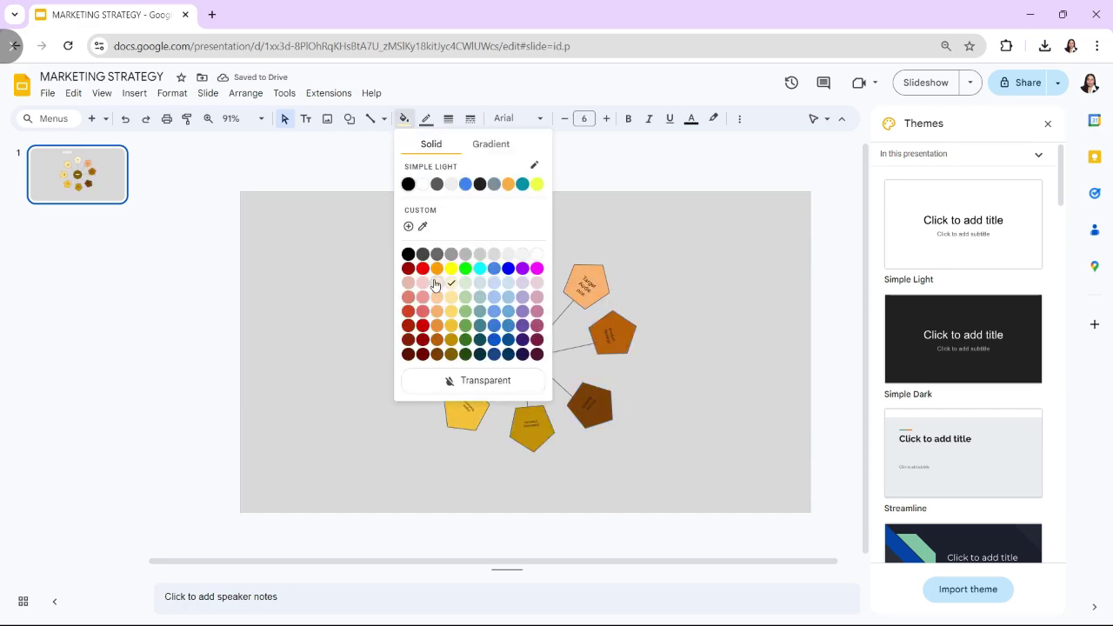
pyautogui.click(437, 283)
pyautogui.click(573, 256)
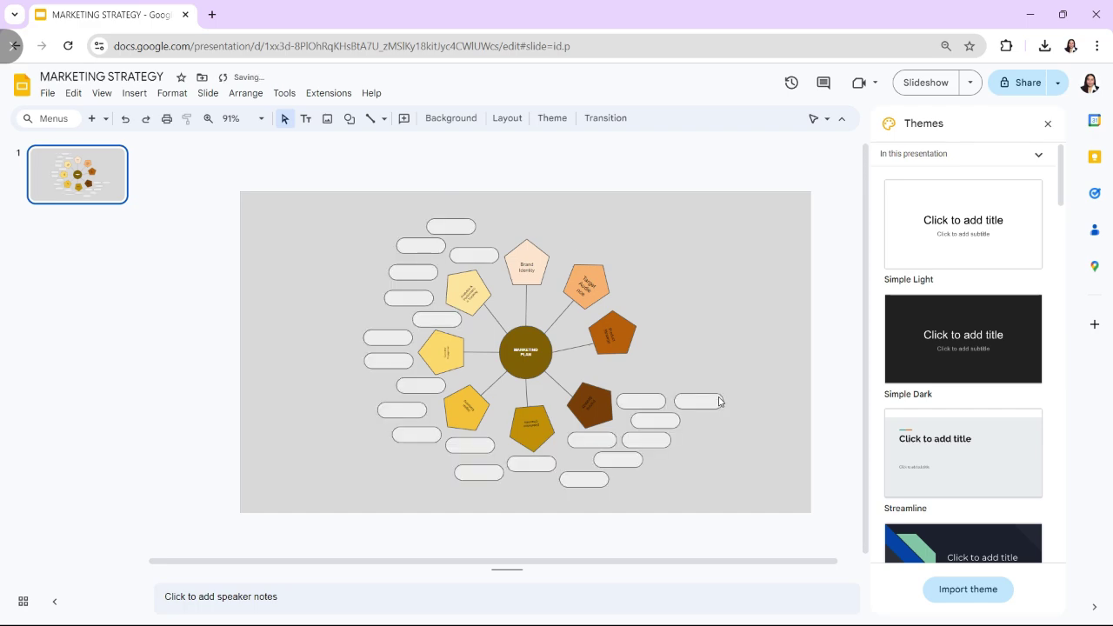
# Surround the pentagons with copies of the pill shape and fill each group with a shade matching its neighbouring pentagon.
pyautogui.hotkey('ctrl', 'v')
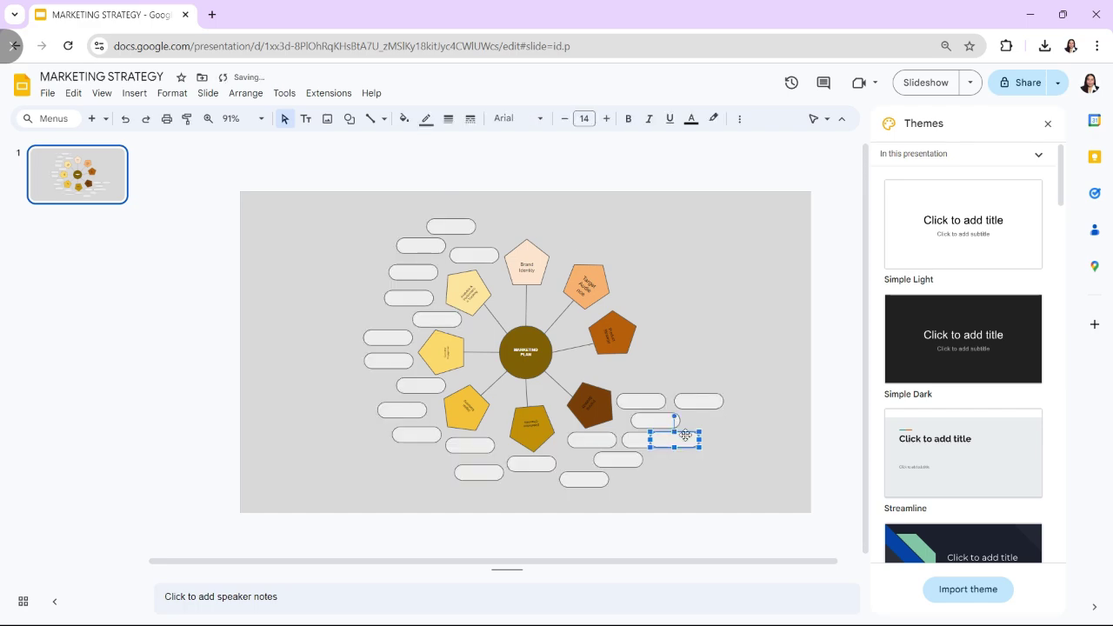
pyautogui.moveTo(685, 434); pyautogui.dragTo(582, 246)
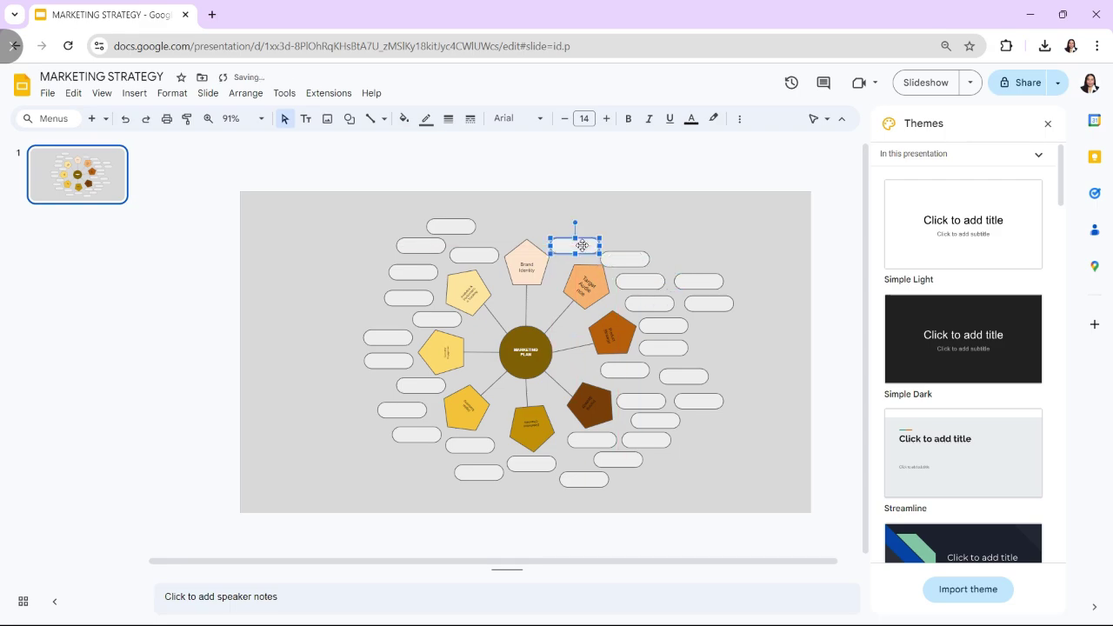
pyautogui.click(423, 301)
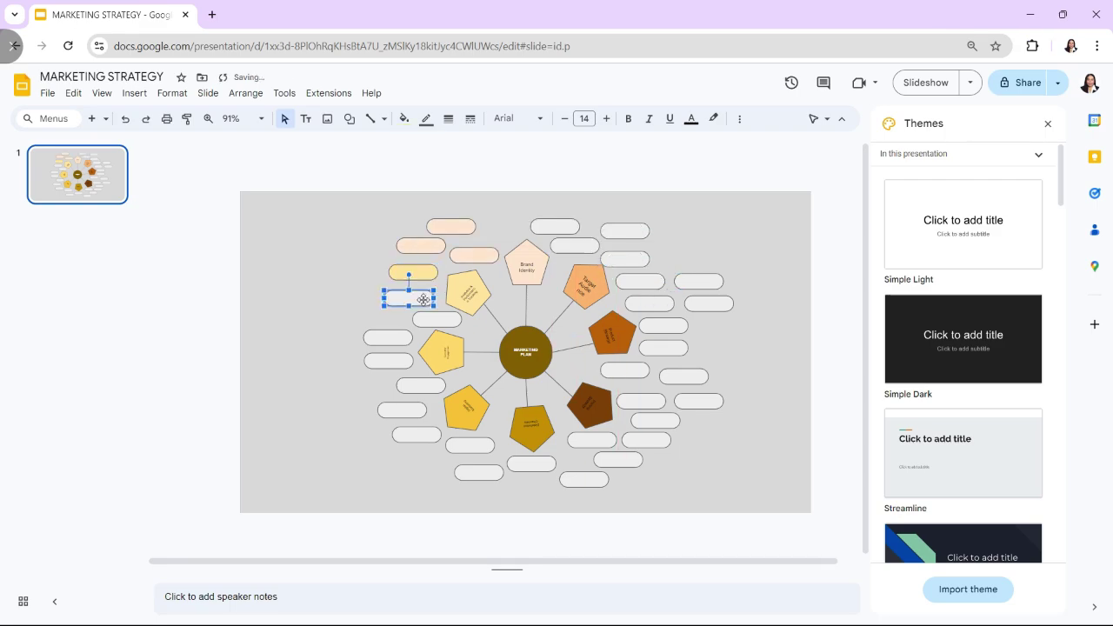
pyautogui.click(531, 463)
pyautogui.click(620, 374)
pyautogui.click(647, 287)
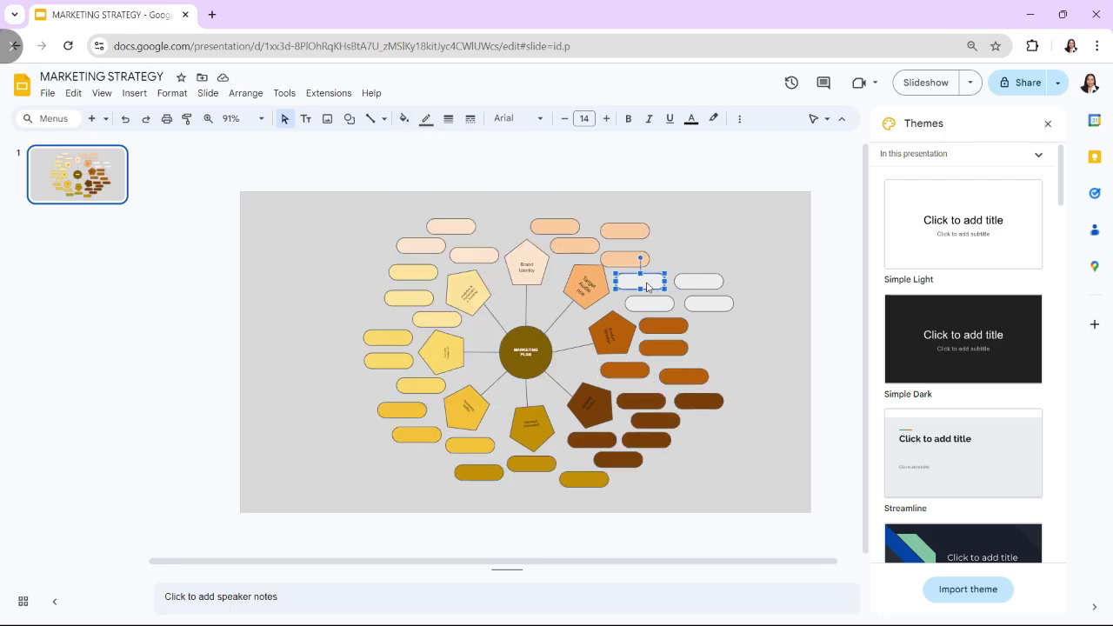
pyautogui.click(728, 377)
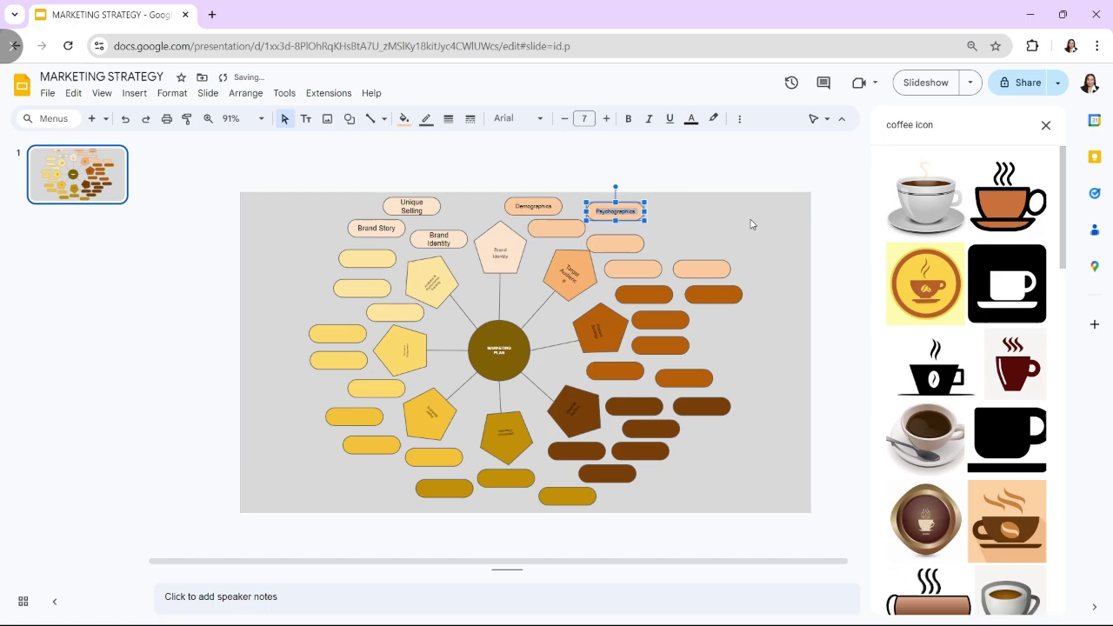
# Label the light orange pills Customer Segments, Daily Commuters, Remote Workers and Weekend Brunch, and the dark orange ones with product topics such as Product Offerings.
pyautogui.click(751, 224)
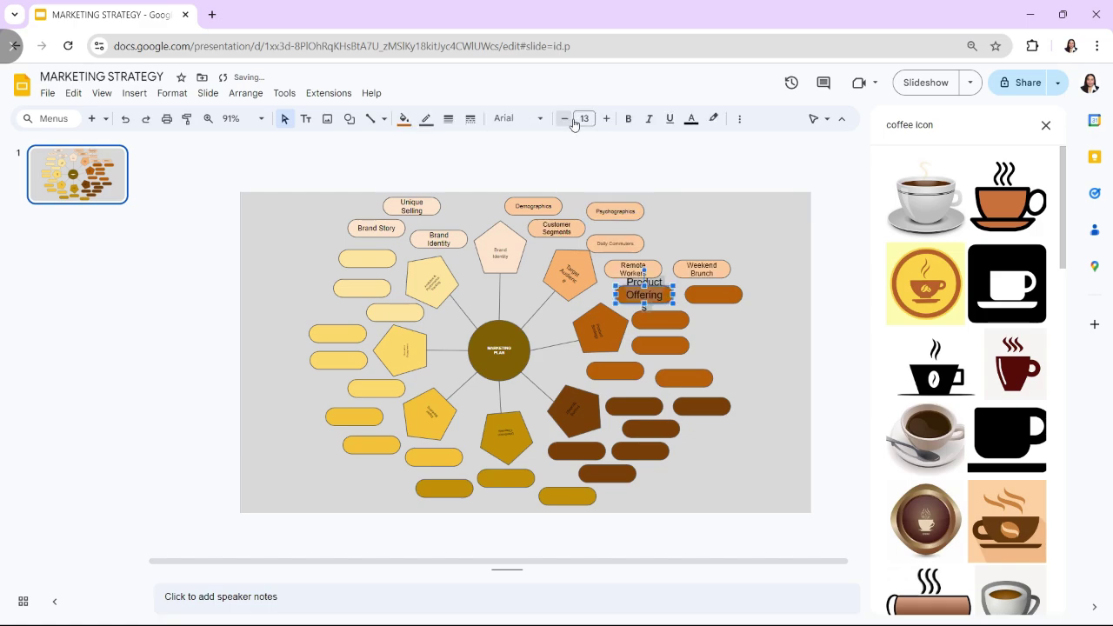
pyautogui.click(567, 119)
pyautogui.click(567, 118)
pyautogui.click(567, 118)
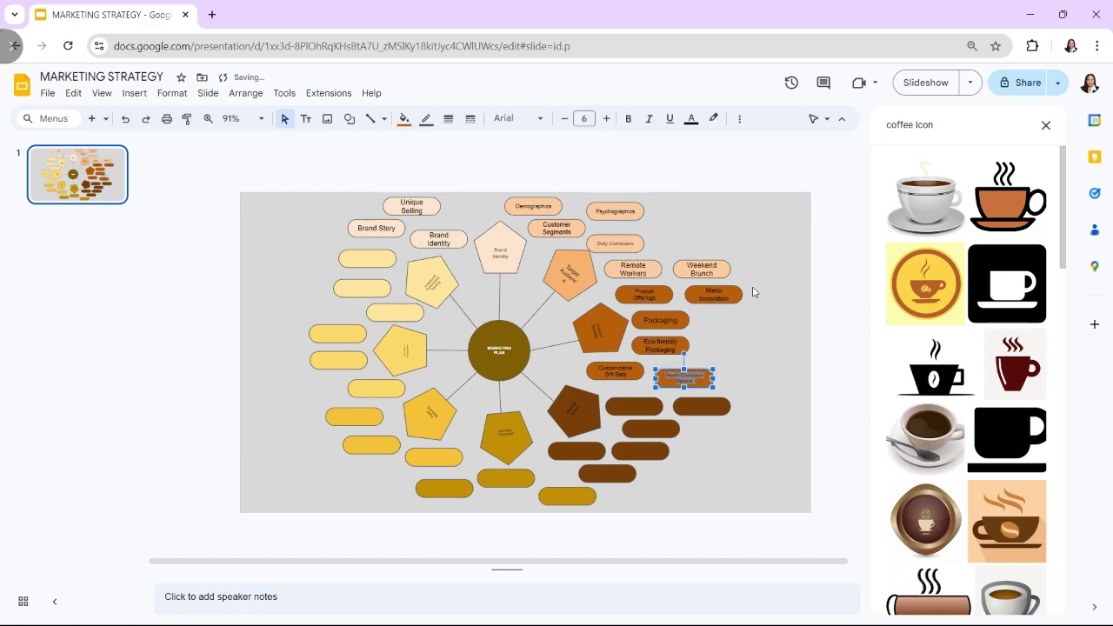
pyautogui.click(753, 292)
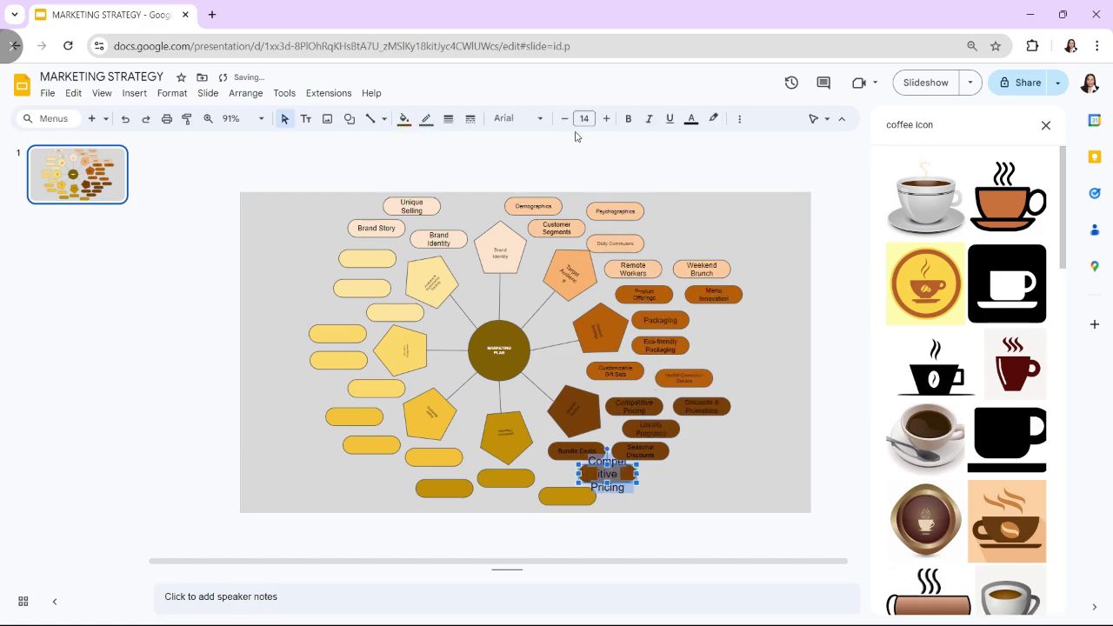
# Label the lowest brown pill Competitive Pricing and the dark gold pills Online Sales, Physical Locations and Partnerships, reducing the text size to fit.
pyautogui.click(565, 118)
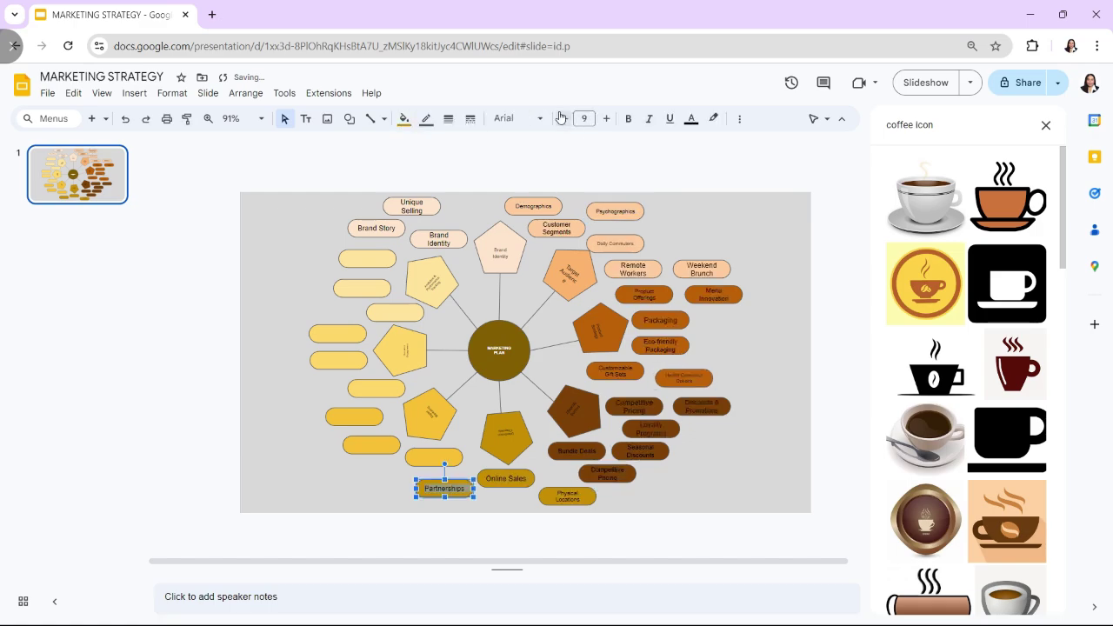
pyautogui.click(727, 329)
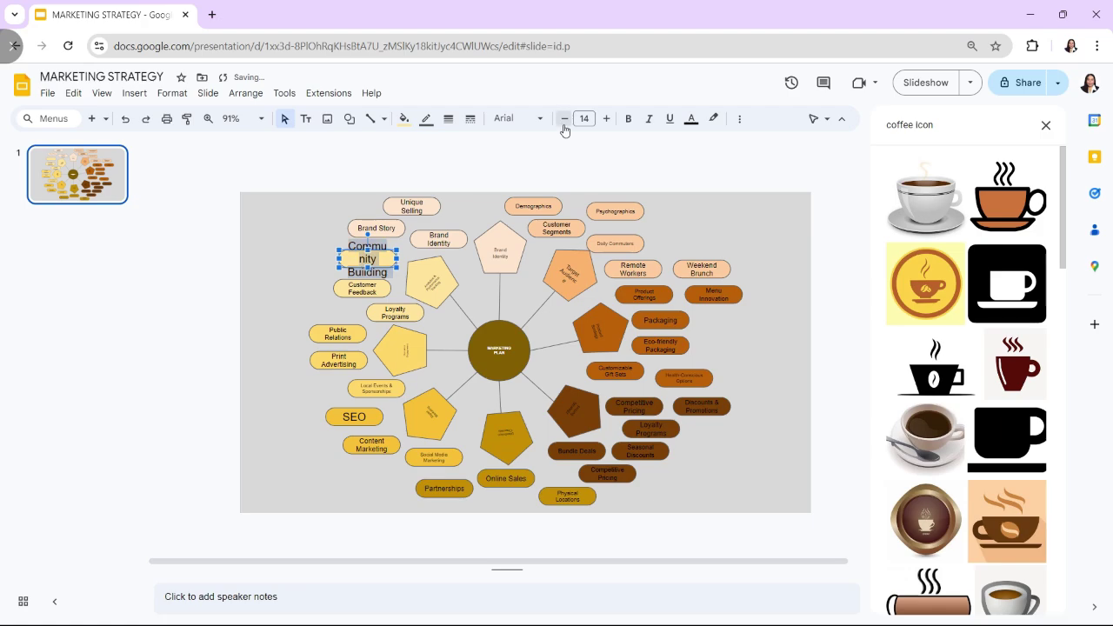
# Label the yellow pills with promotion and engagement topics, including SEO, Public Relations, Loyalty Programs and Community Building, reducing the text size to fit.
pyautogui.click(564, 118)
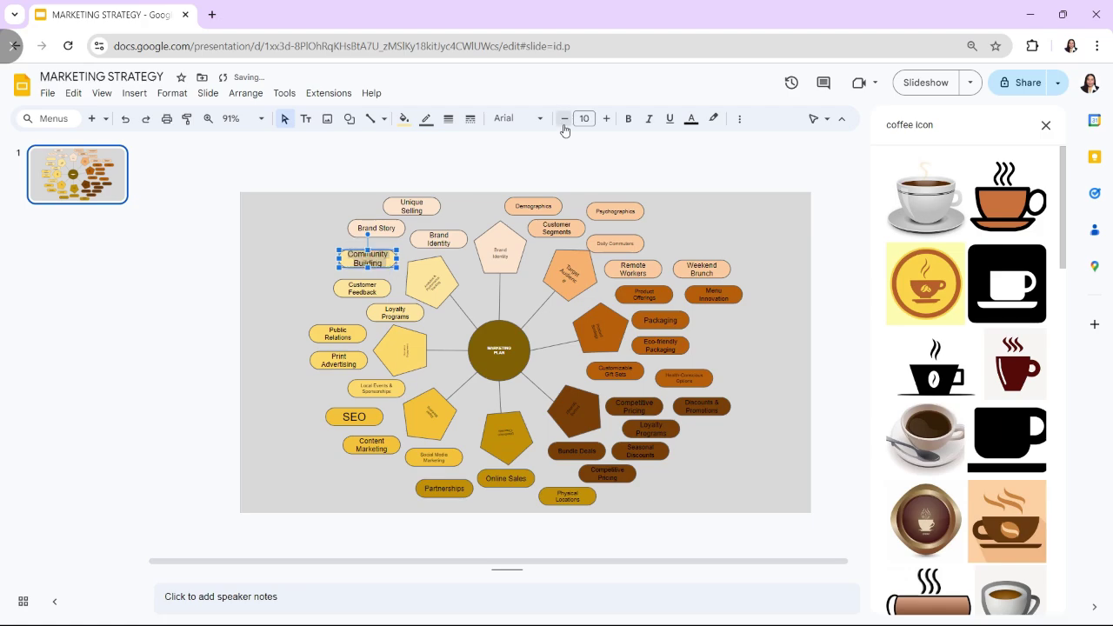
pyautogui.click(564, 118)
pyautogui.click(813, 305)
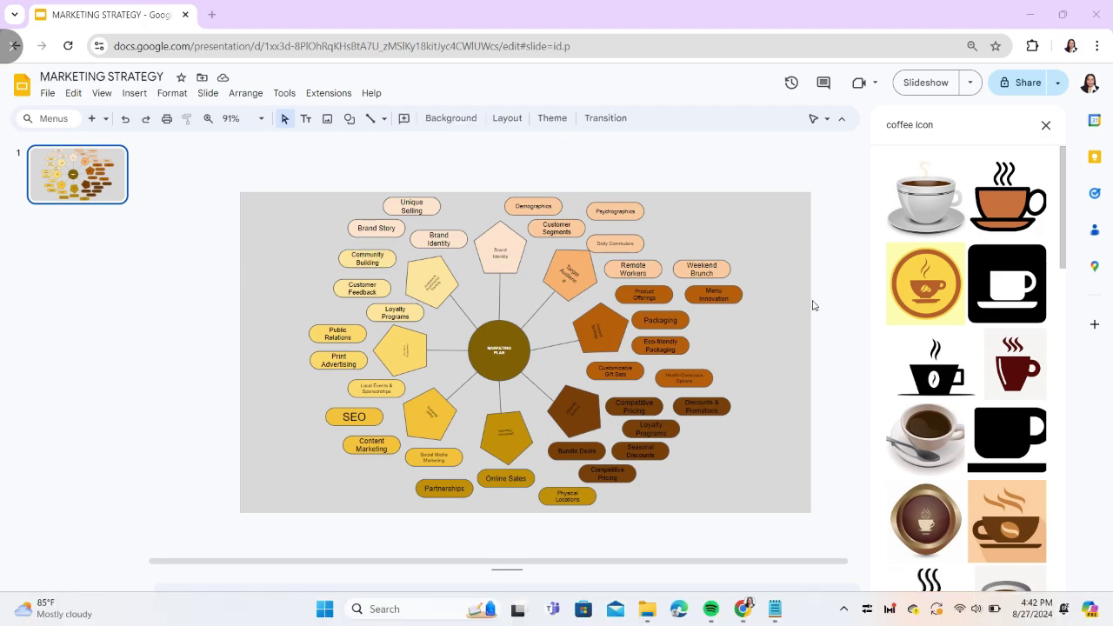